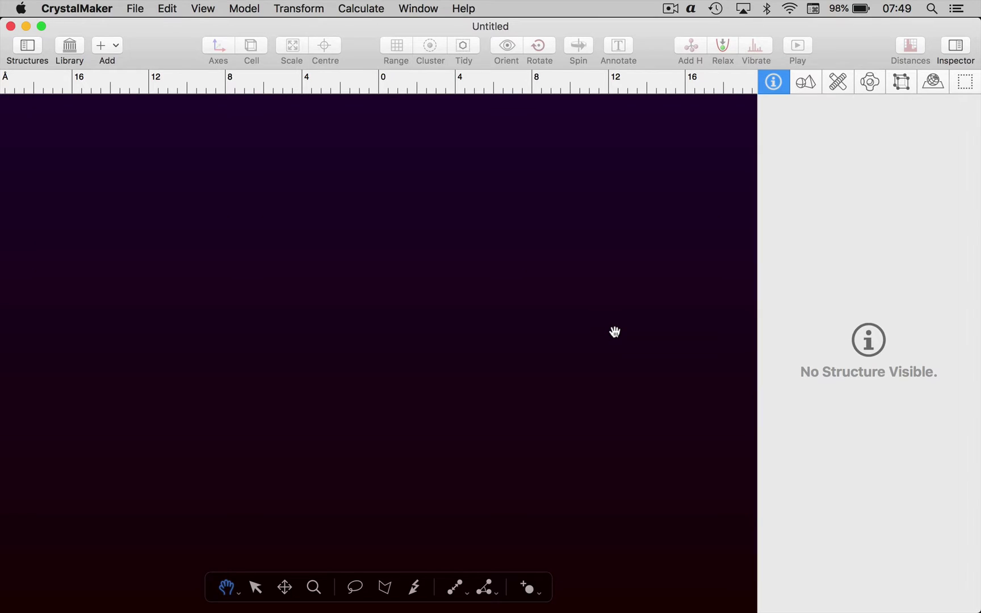
- Start a new crystal and choose the unconventional cubic F-lattice space group Fd-3m [origin 2]
{"action": "left_click", "coordinate": [102, 45]}
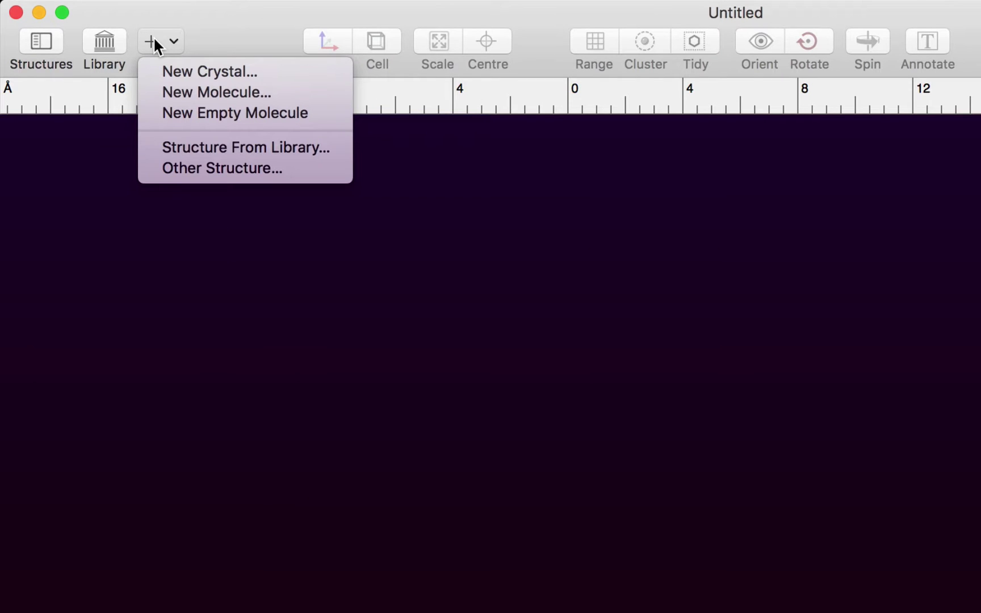
{"action": "left_click", "coordinate": [164, 71]}
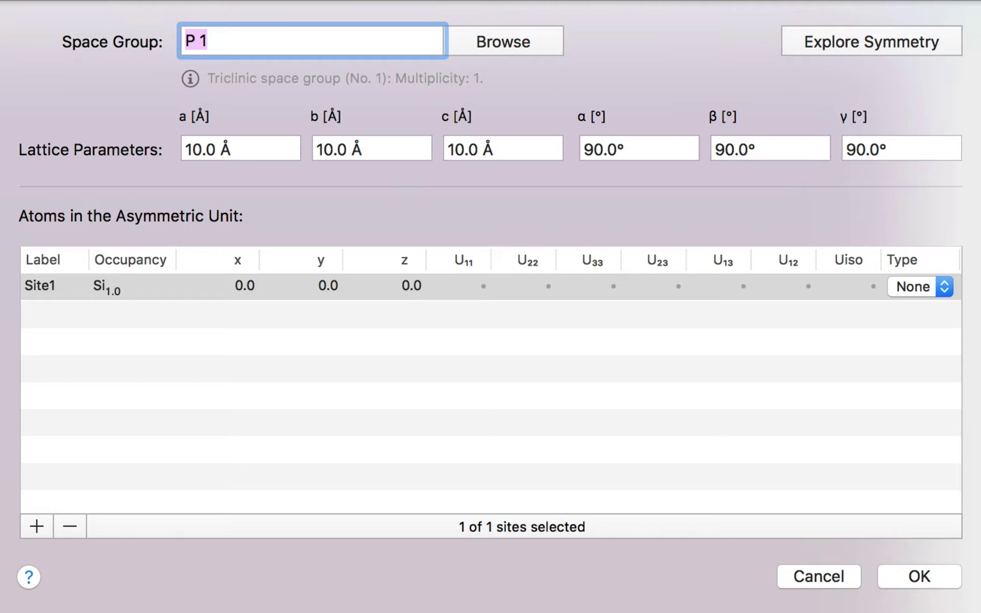
{"action": "left_click", "coordinate": [492, 43]}
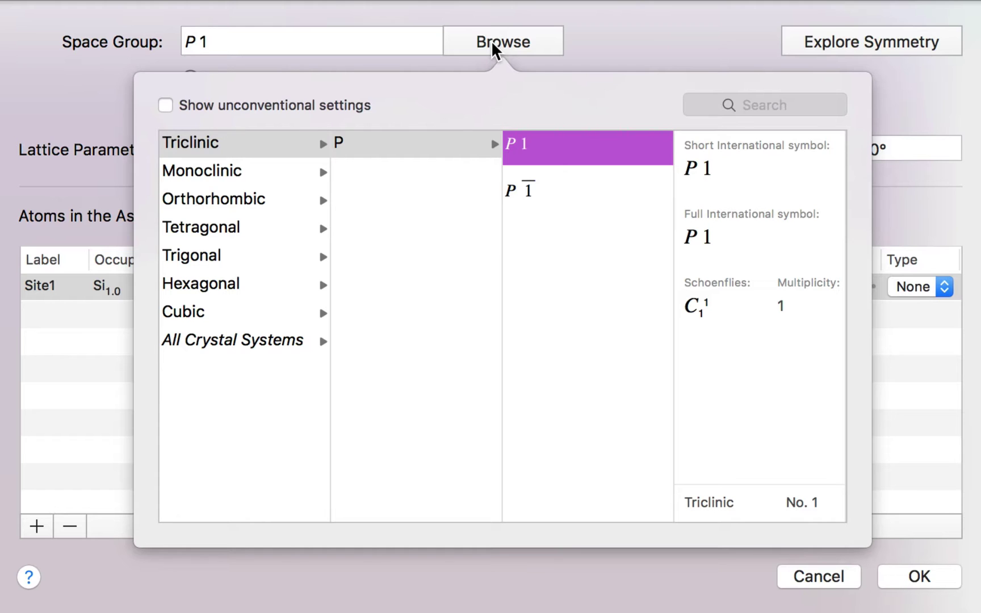
{"action": "left_click", "coordinate": [330, 107]}
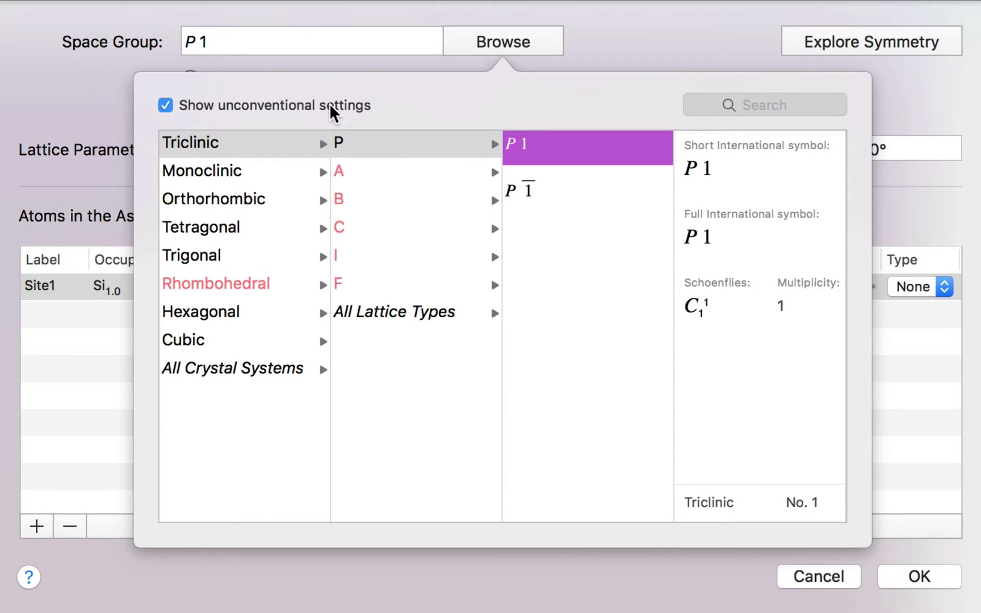
{"action": "left_click", "coordinate": [205, 343]}
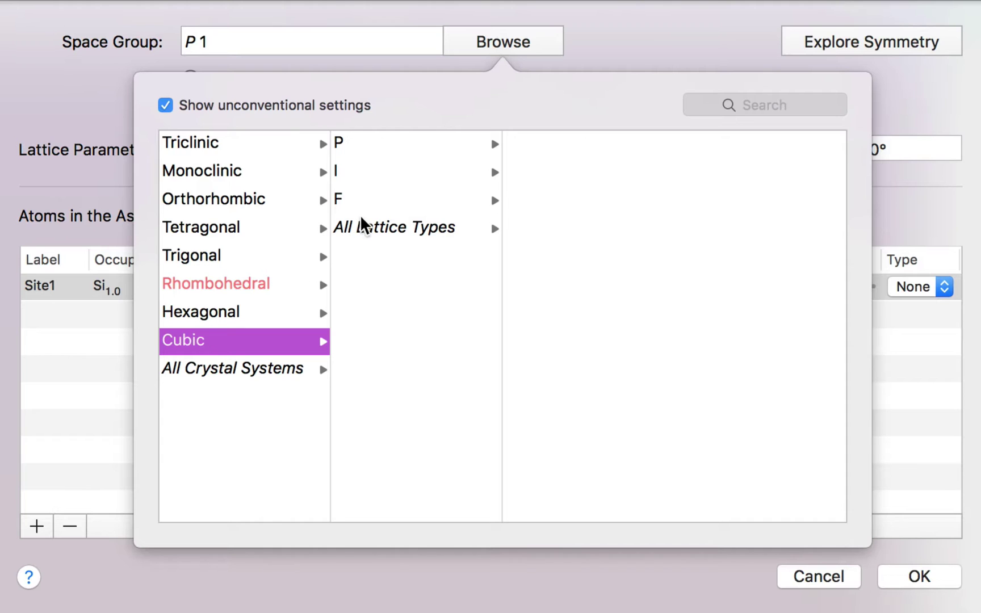
{"action": "left_click", "coordinate": [367, 200]}
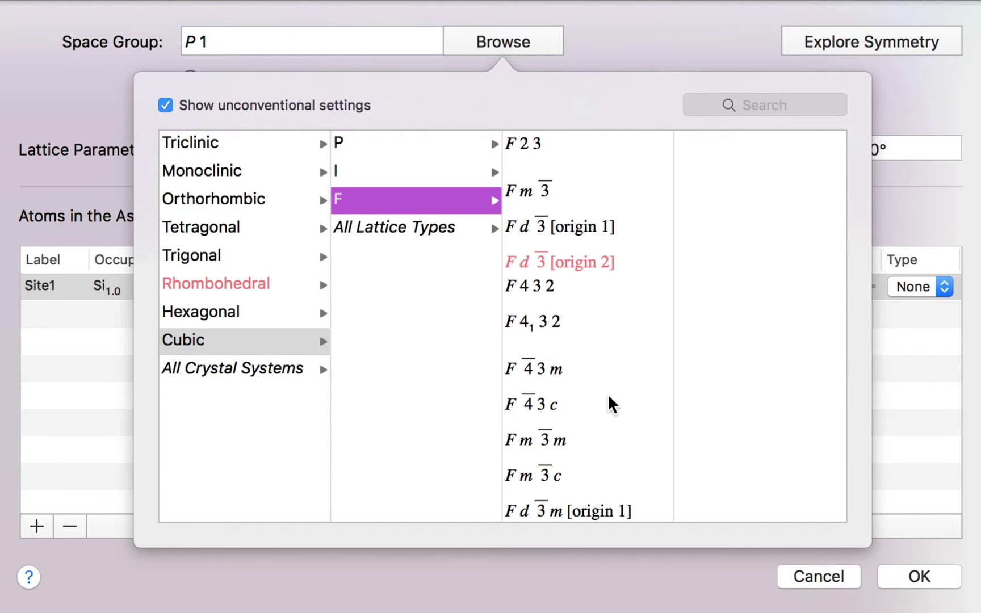
{"action": "scroll", "coordinate": [611, 403], "scroll_direction": "down", "scroll_amount": 3}
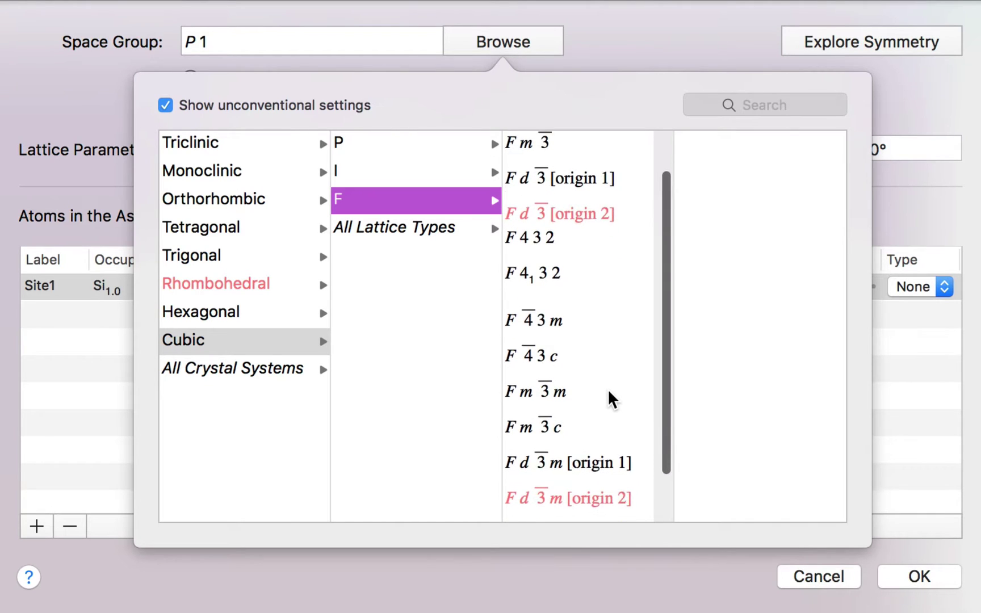
{"action": "scroll", "coordinate": [611, 400], "scroll_direction": "down", "scroll_amount": 2}
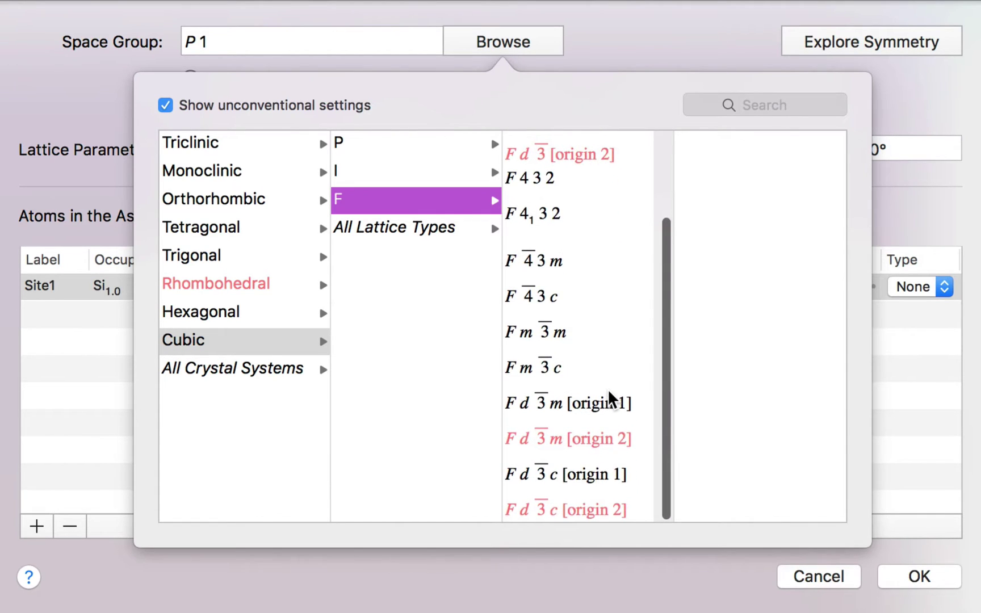
{"action": "left_click", "coordinate": [649, 448]}
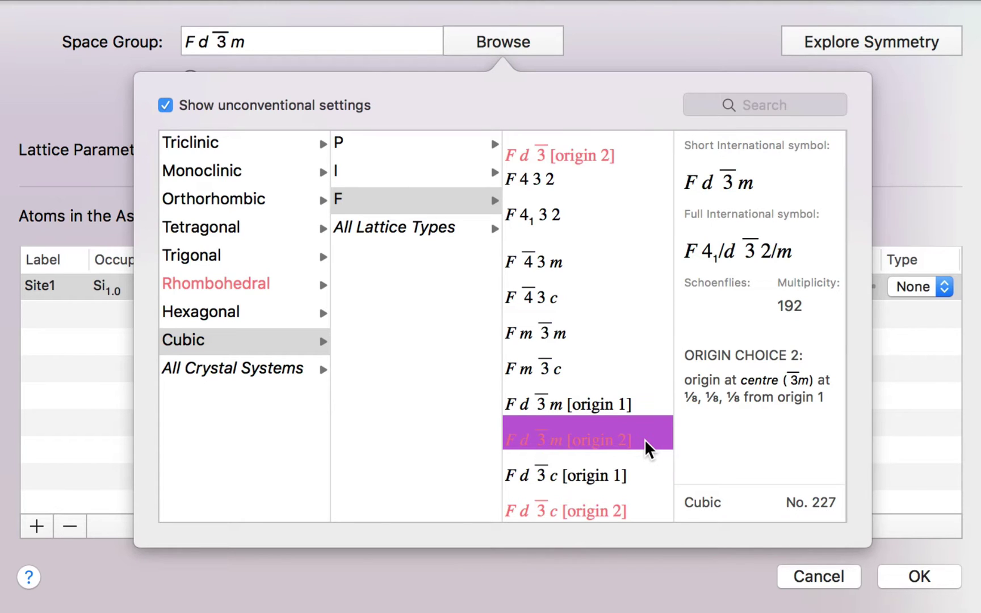
{"action": "left_click", "coordinate": [641, 47]}
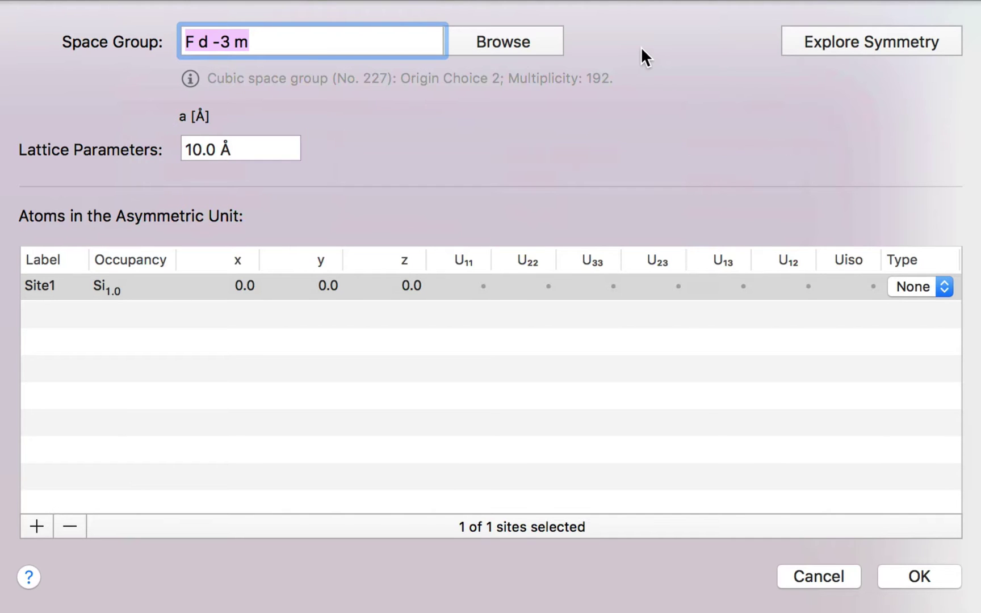
- Set the lattice parameter a to 8.08 Å
{"action": "key", "text": "Tab"}
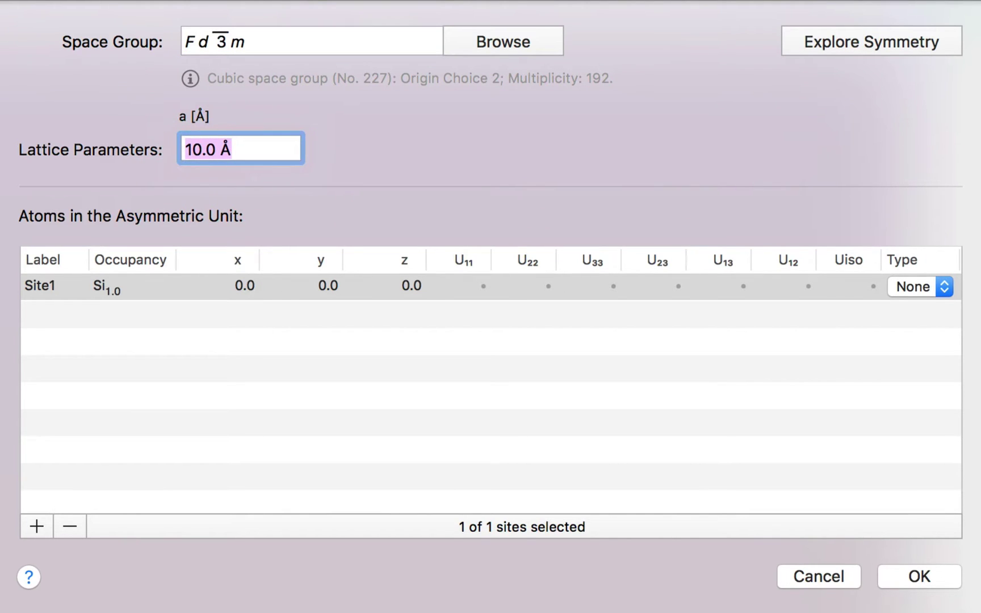
{"action": "type", "text": "8.08"}
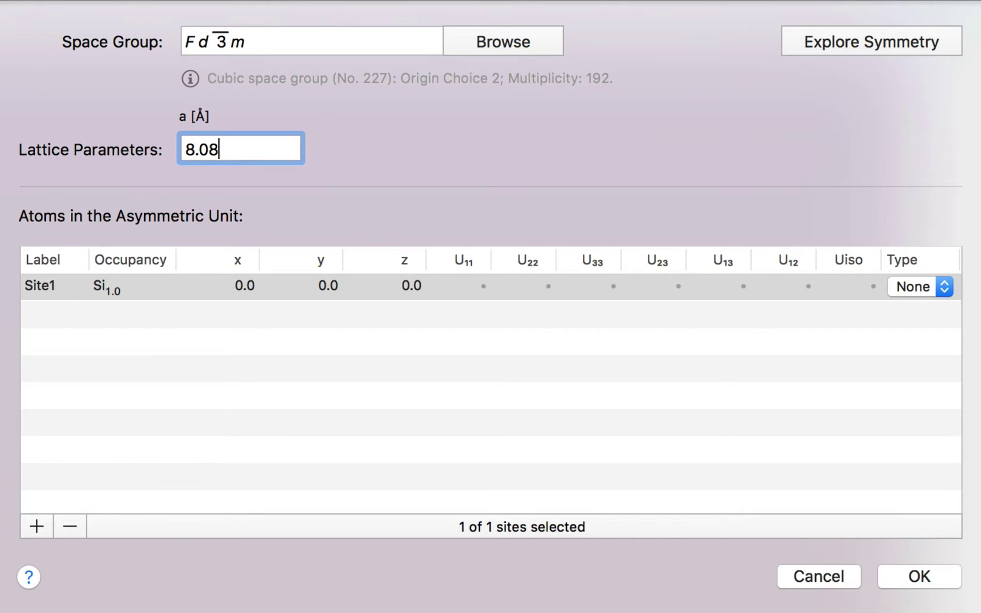
{"action": "key", "text": "Tab"}
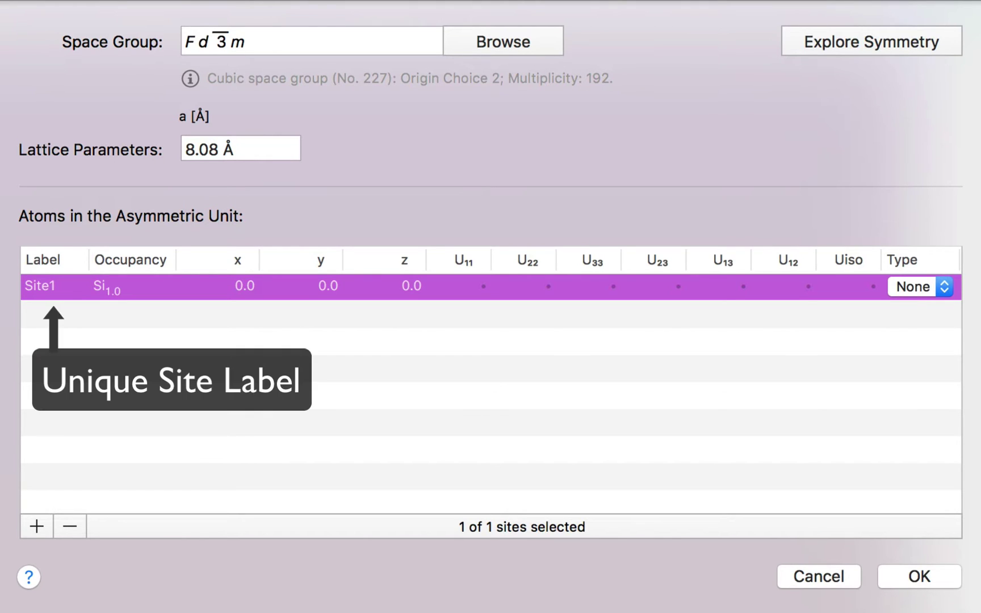
- Define the first atom site with label M, occupancy Al, and x, y and z coordinates of 1/2
{"action": "key", "text": "Return"}
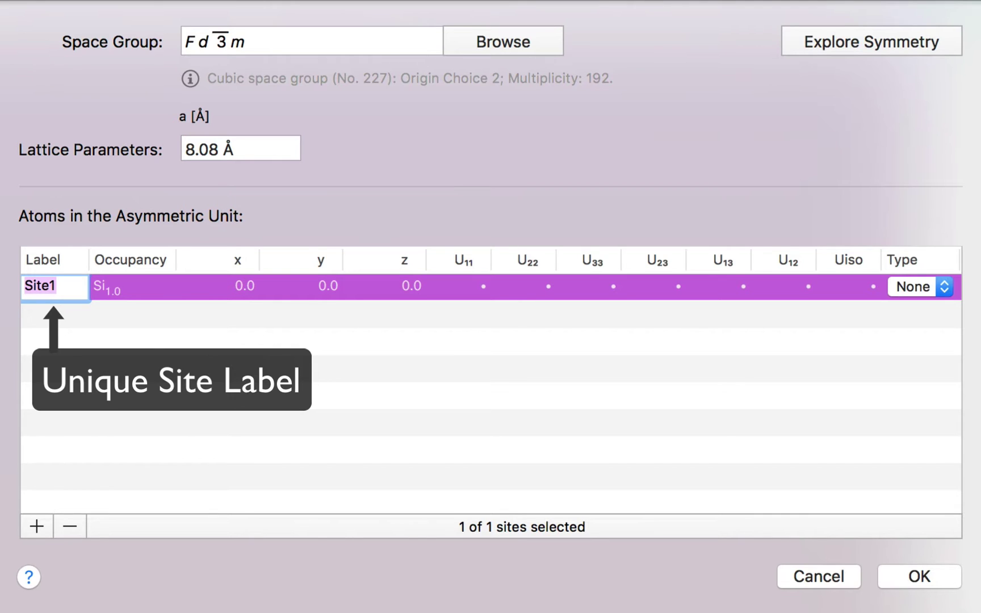
{"action": "type", "text": "M"}
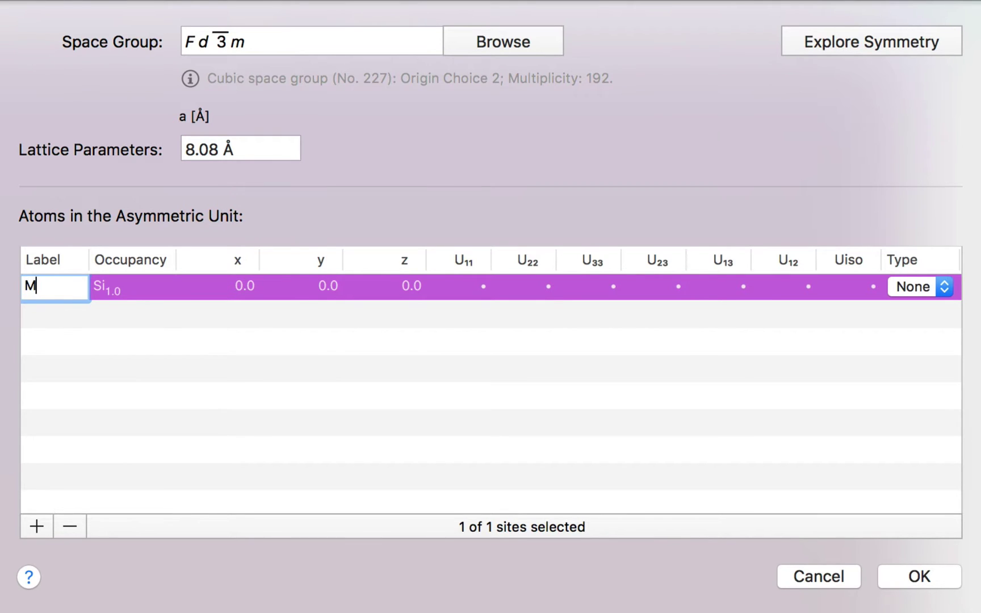
{"action": "key", "text": "Tab"}
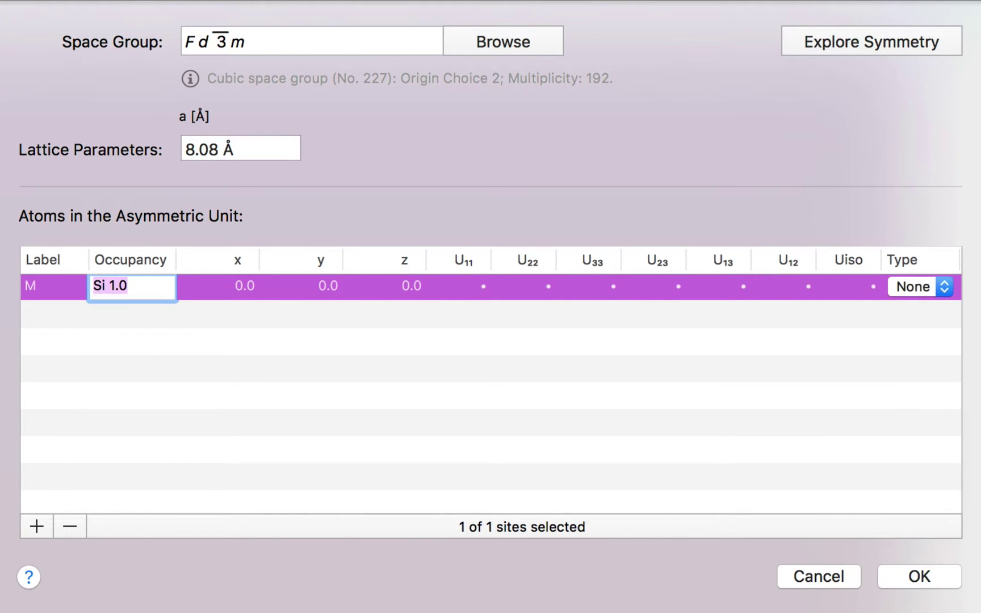
{"action": "type", "text": "Al"}
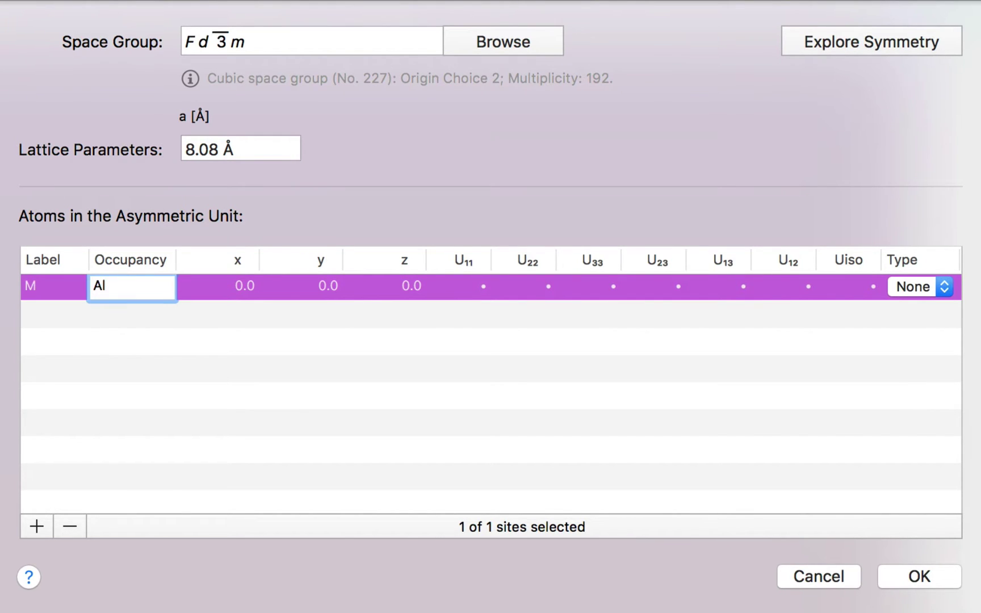
{"action": "key", "text": "Tab"}
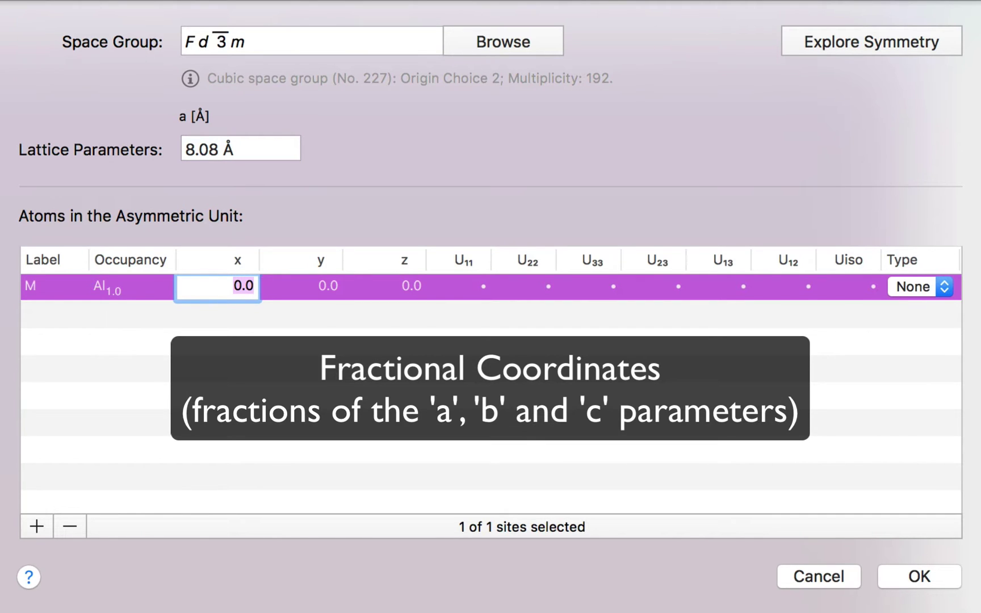
{"action": "type", "text": "1/2"}
{"action": "key", "text": "Tab"}
{"action": "type", "text": "1/2"}
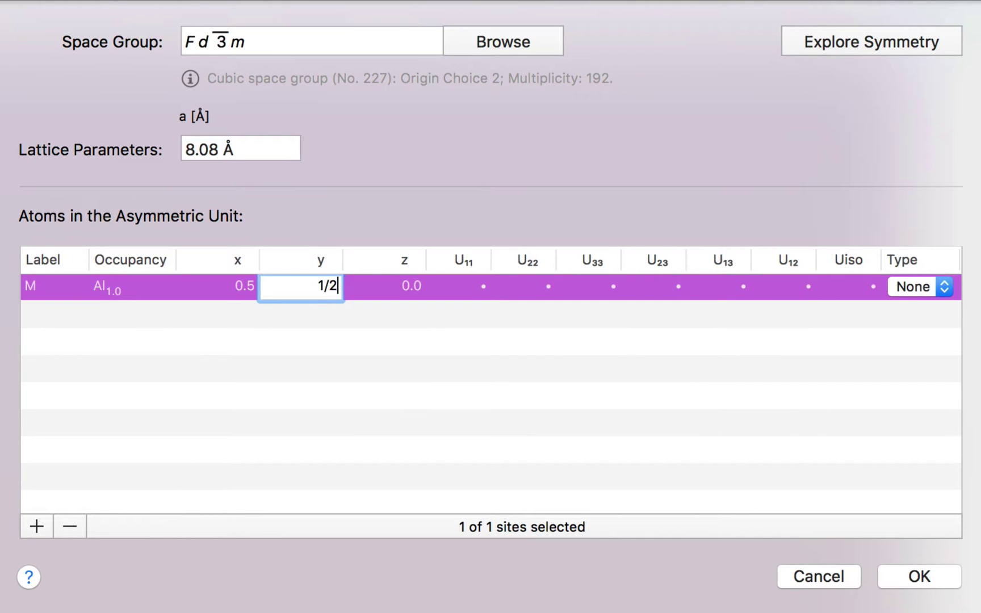
{"action": "key", "text": "Tab"}
{"action": "type", "text": "1/2"}
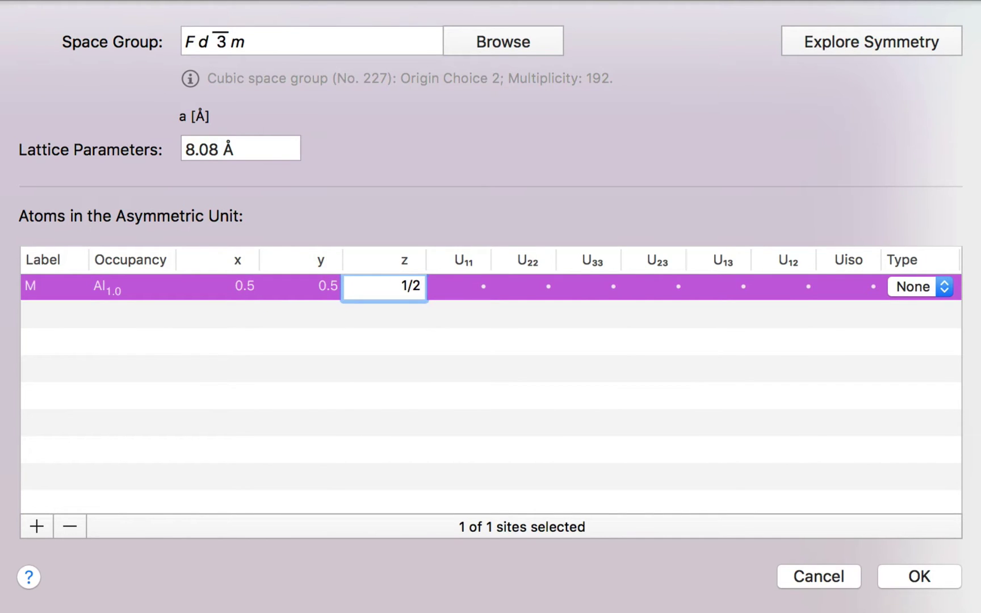
{"action": "key", "text": "Return"}
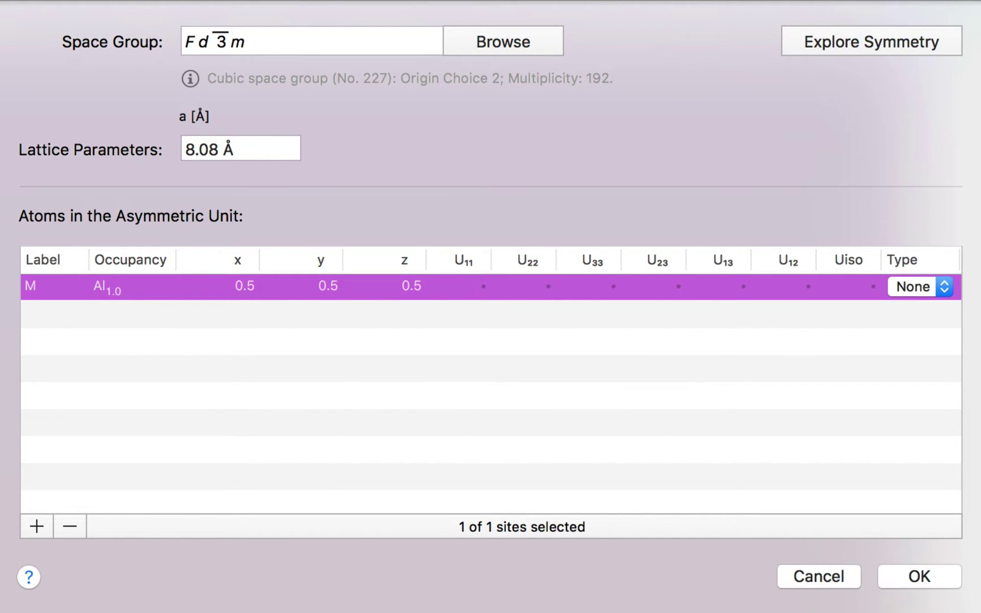
- Add a second atom site labelled T, with occupancy Mg and x, y and z coordinates of 1/8
{"action": "left_click", "coordinate": [35, 520]}
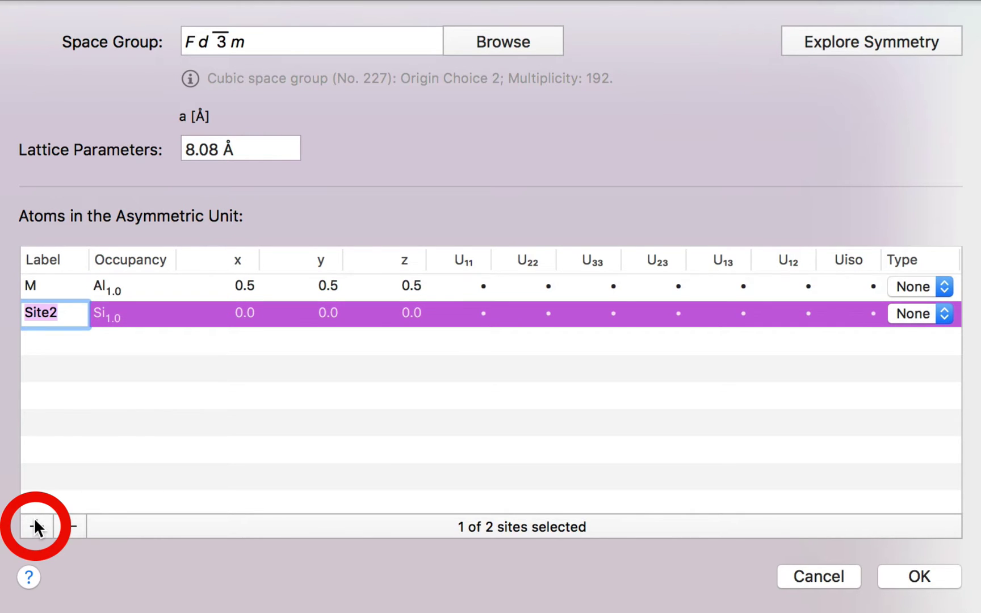
{"action": "type", "text": "T"}
{"action": "key", "text": "Tab"}
{"action": "type", "text": "Mg"}
{"action": "key", "text": "Tab"}
{"action": "type", "text": "1/8"}
{"action": "key", "text": "Tab"}
{"action": "type", "text": "1/8"}
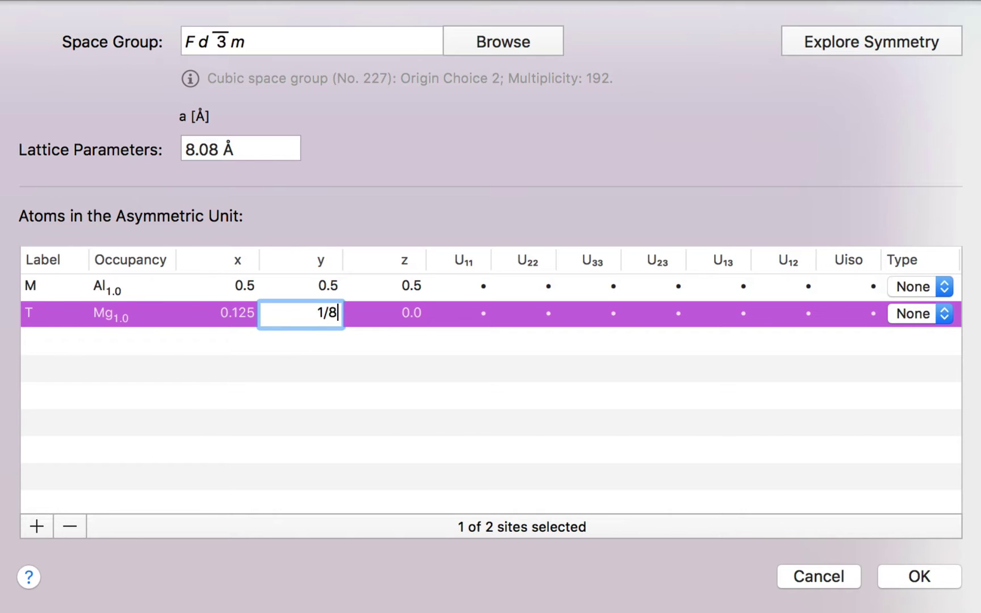
{"action": "key", "text": "Tab"}
{"action": "type", "text": "1/8"}
{"action": "key", "text": "Return"}
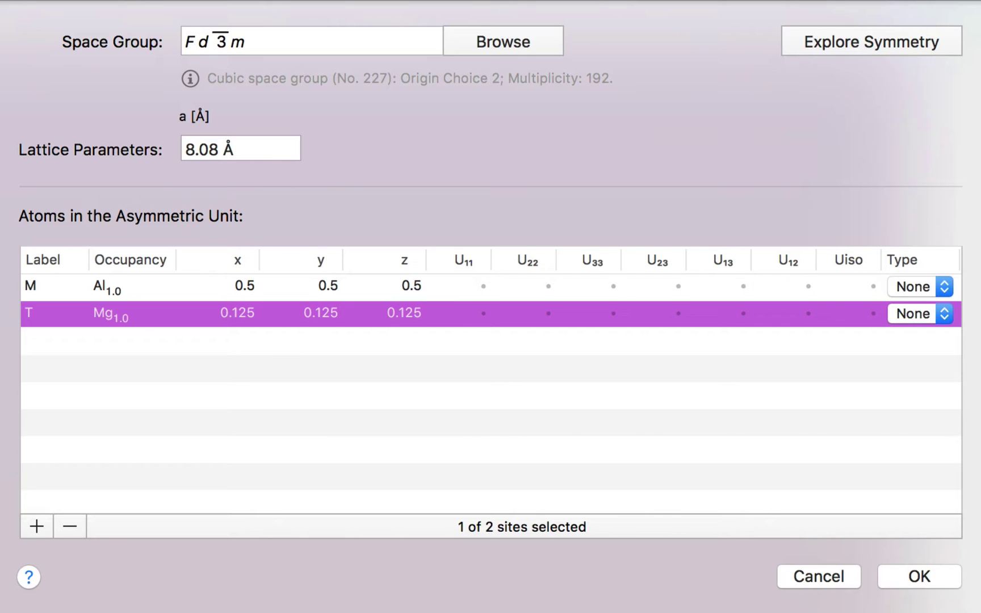
- Add a third atom site labelled O, with occupancy O and coordinates .262, .262, .262, and generate the crystal
{"action": "left_click", "coordinate": [36, 518]}
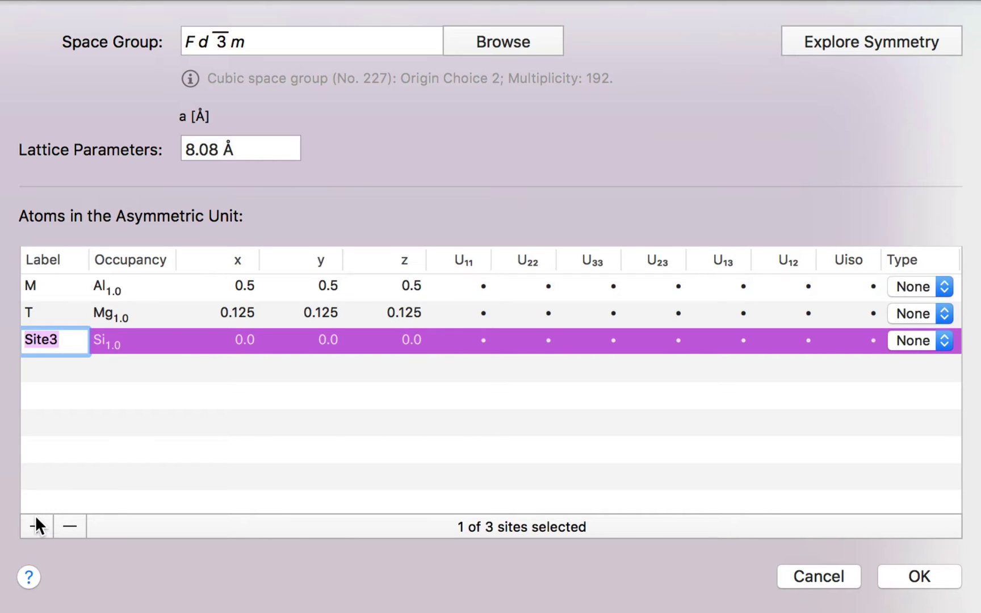
{"action": "type", "text": "O"}
{"action": "key", "text": "Tab"}
{"action": "type", "text": "O"}
{"action": "key", "text": "Tab"}
{"action": "type", "text": ".262"}
{"action": "key", "text": "Tab"}
{"action": "type", "text": ".262"}
{"action": "key", "text": "Tab"}
{"action": "type", "text": ".262"}
{"action": "key", "text": "Return"}
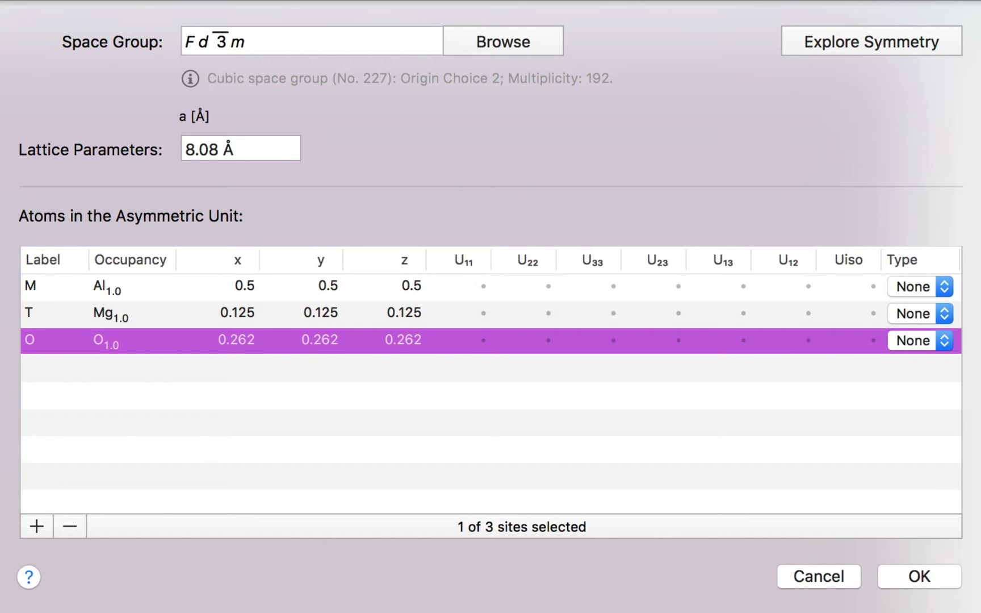
{"action": "left_click", "coordinate": [910, 578]}
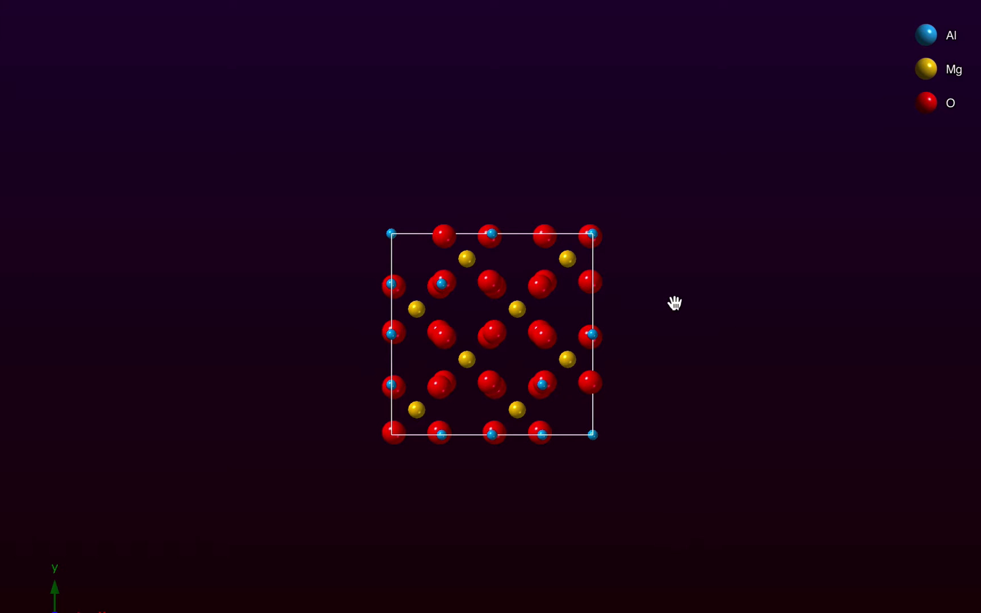
- Enter the structure note "The crystal structure of spinel, MgAl2O4."
{"action": "scroll", "coordinate": [674, 303], "scroll_direction": "up", "scroll_amount": 10}
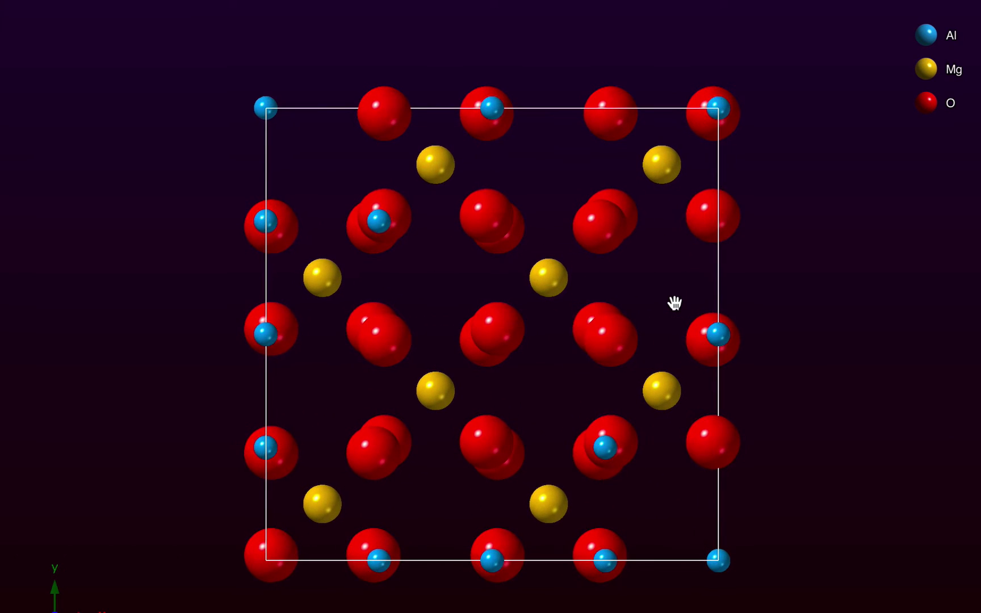
{"action": "left_click_drag", "start_coordinate": [674, 304], "coordinate": [701, 319]}
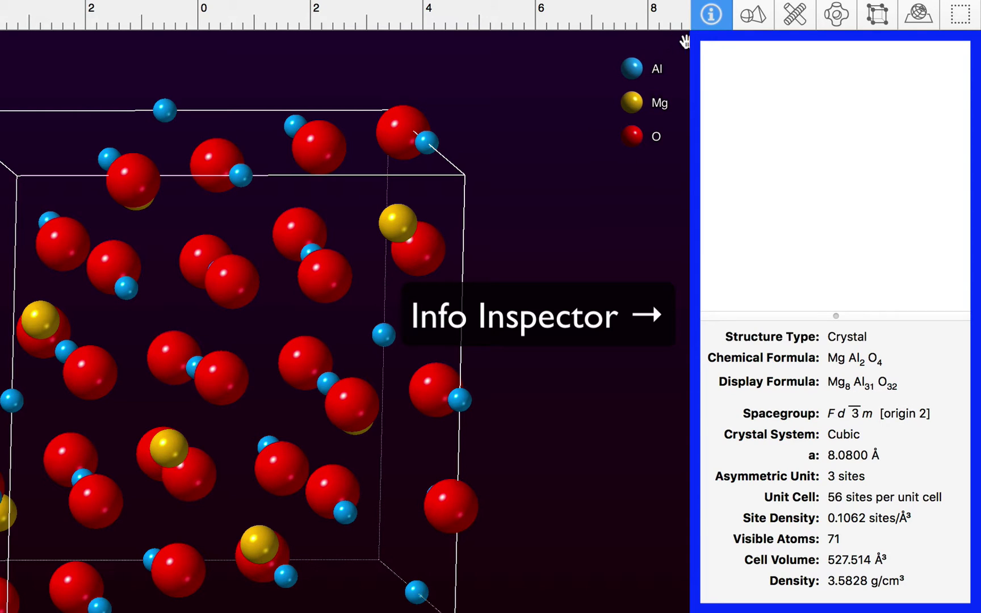
{"action": "left_click", "coordinate": [725, 50]}
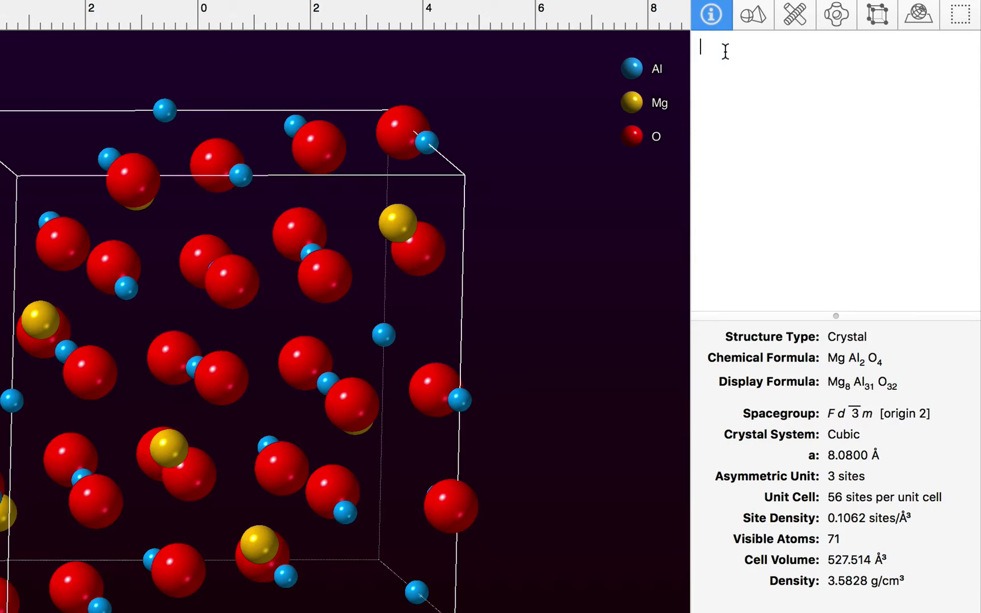
{"action": "type", "text": "The crystal "}
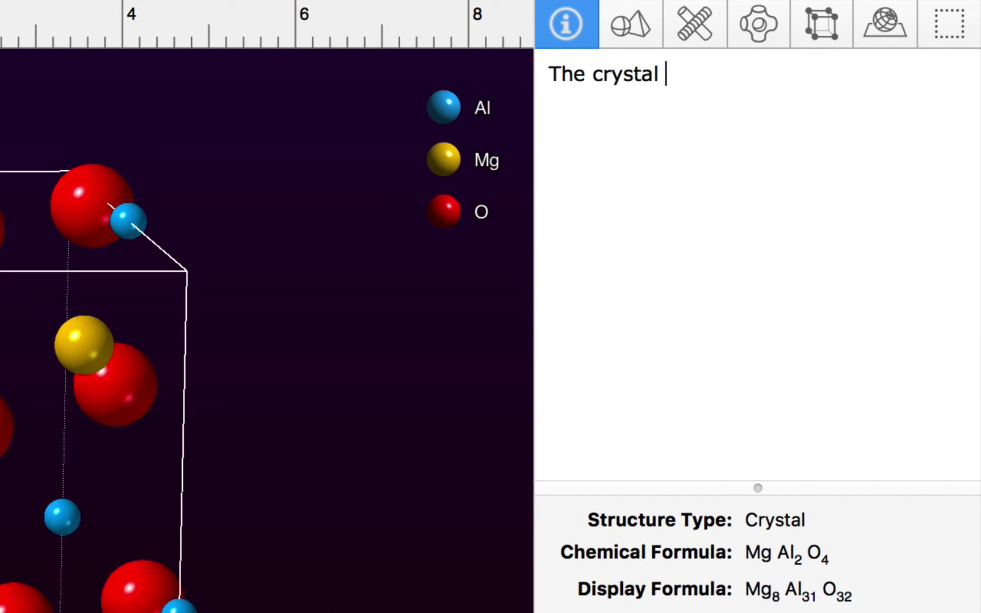
{"action": "type", "text": "structure of spinel, MgAl2O4."}
- Format the 4 of the formula MgAl2O4 in the note as subscript
{"action": "key", "text": "Left"}
{"action": "key", "text": "shift+Left"}
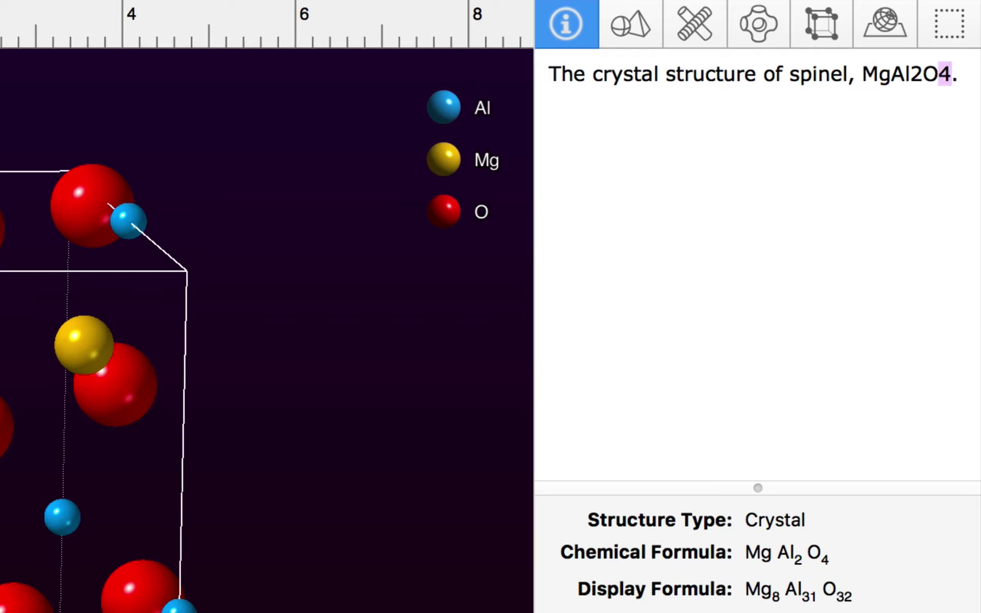
{"action": "right_click", "coordinate": [944, 74]}
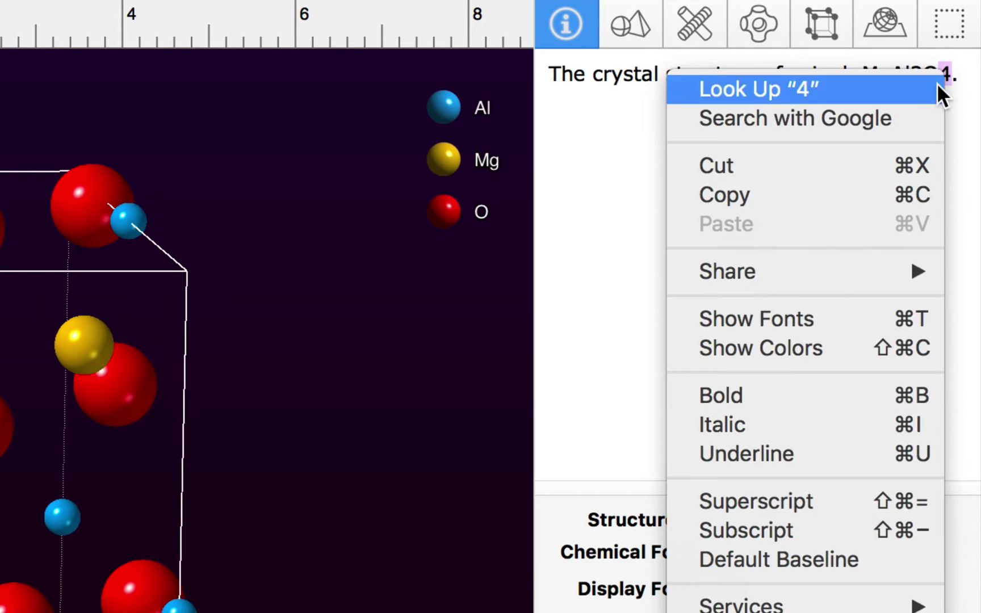
{"action": "left_click", "coordinate": [816, 527]}
- Format the 2 of the formula MgAl2O4 in the note as subscript
{"action": "key", "text": "Left"}
{"action": "key", "text": "Left"}
{"action": "key", "text": "shift+Left"}
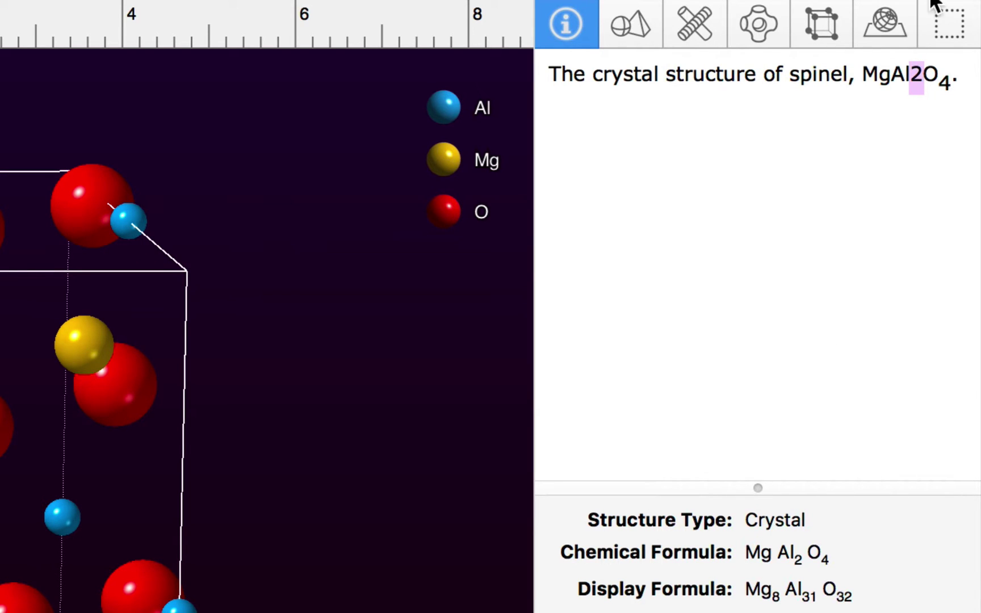
{"action": "right_click", "coordinate": [918, 75]}
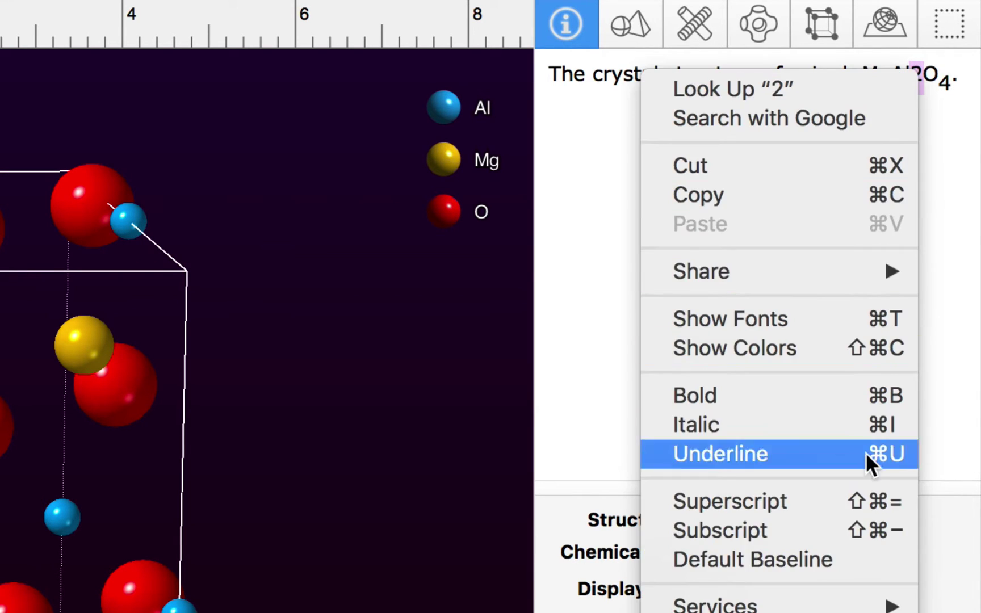
{"action": "left_click", "coordinate": [855, 525]}
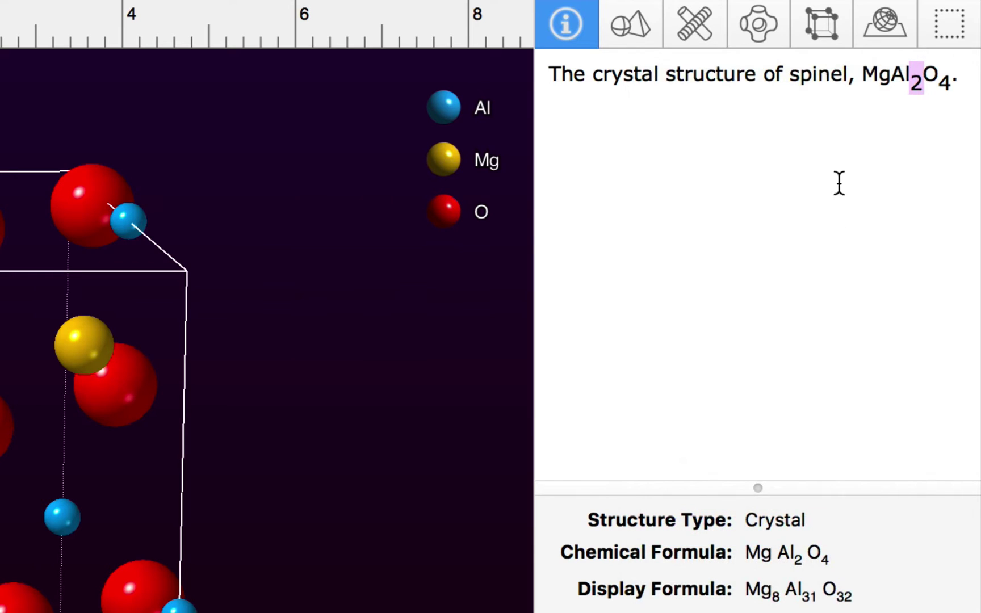
- Make the word "spinel" bold and colour the word "structure" red in the note
{"action": "double_click", "coordinate": [825, 76]}
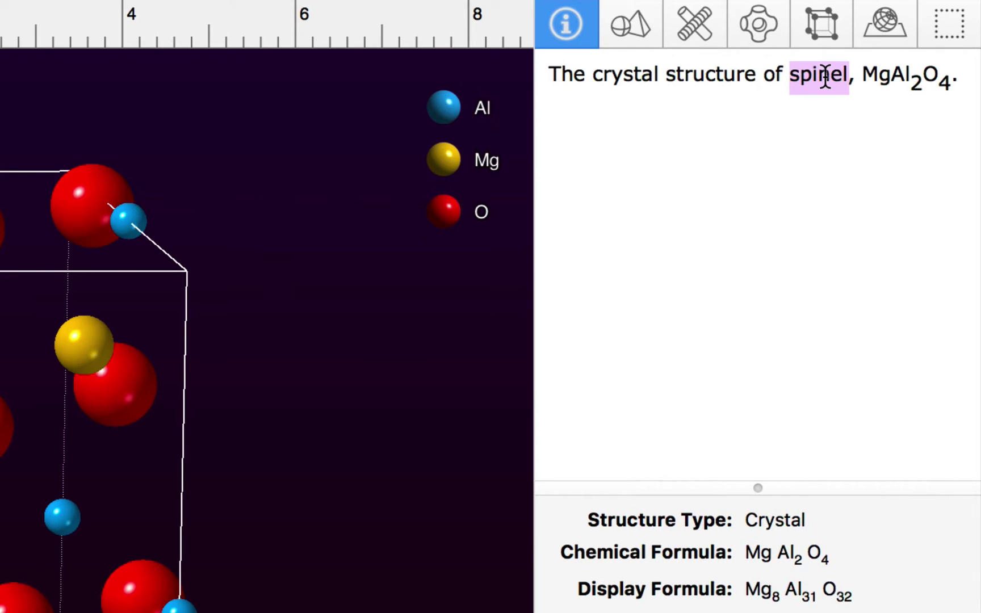
{"action": "key", "text": "super+b"}
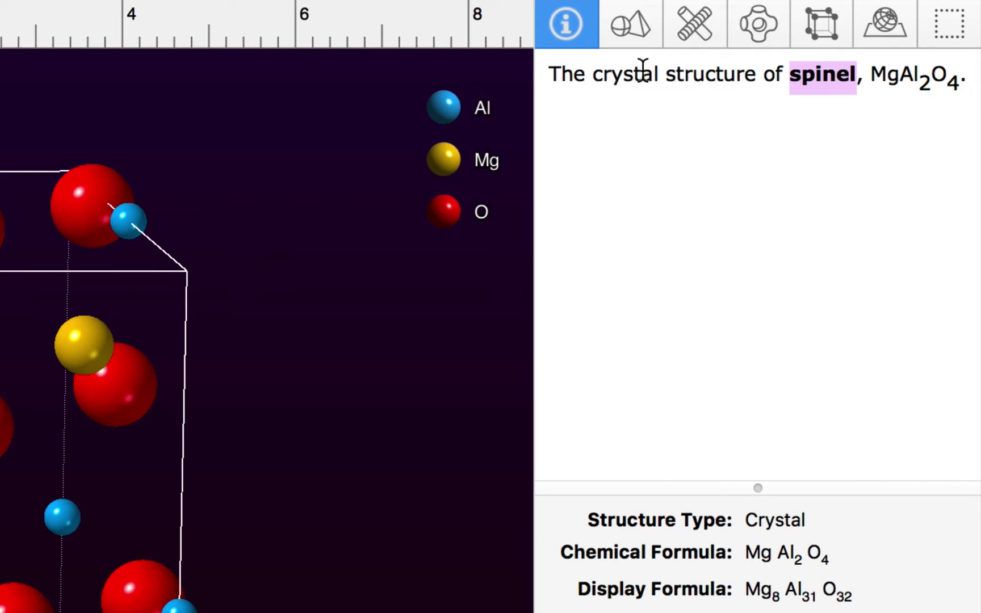
{"action": "double_click", "coordinate": [667, 73]}
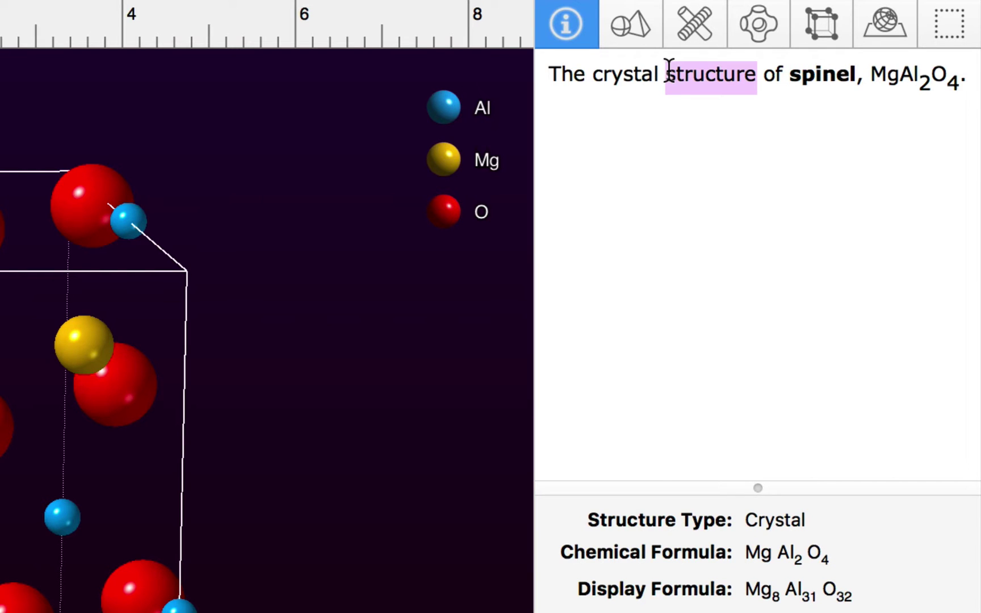
{"action": "right_click", "coordinate": [700, 75]}
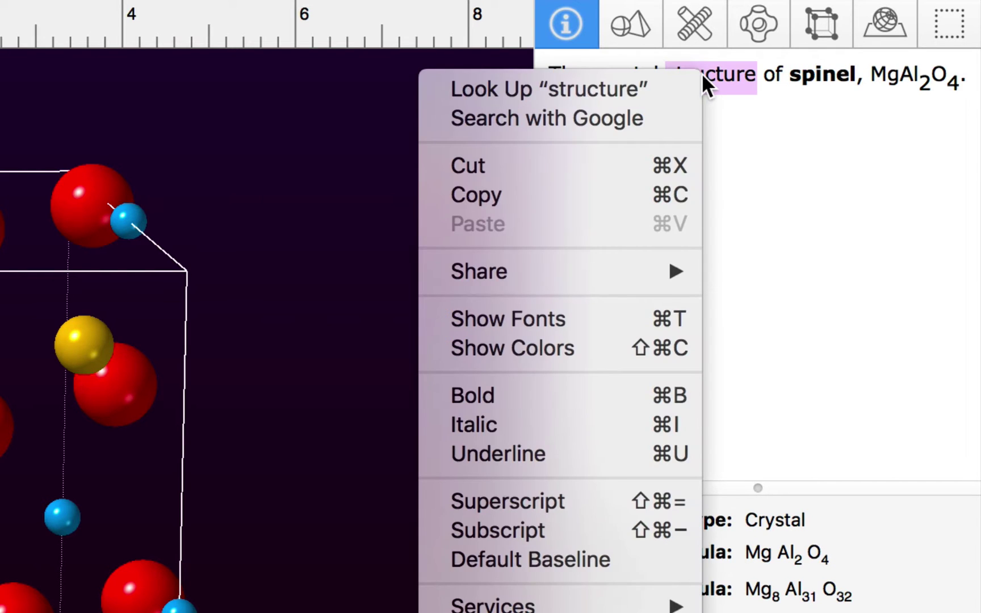
{"action": "left_click", "coordinate": [594, 349]}
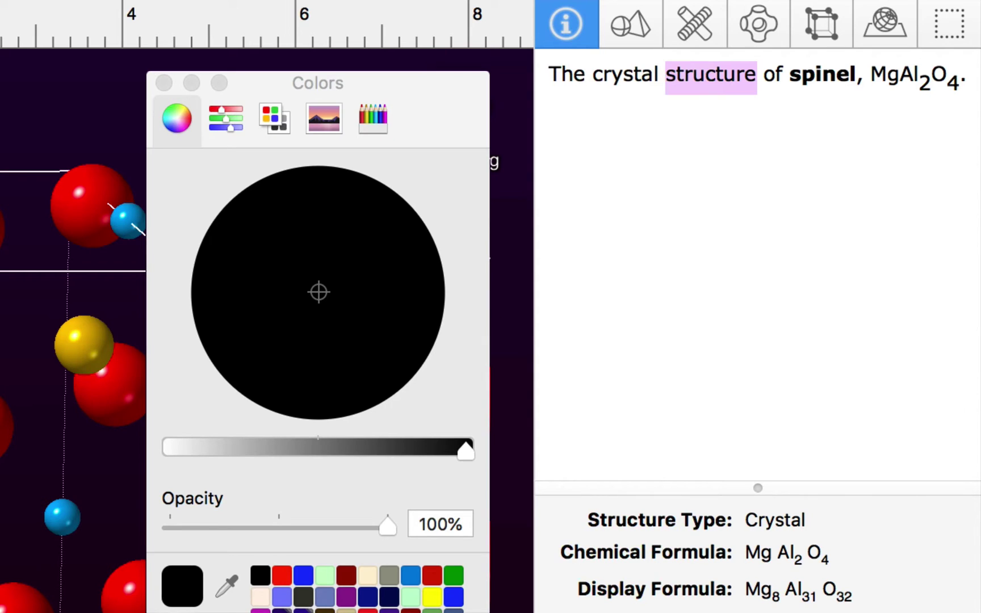
{"action": "left_click", "coordinate": [280, 575]}
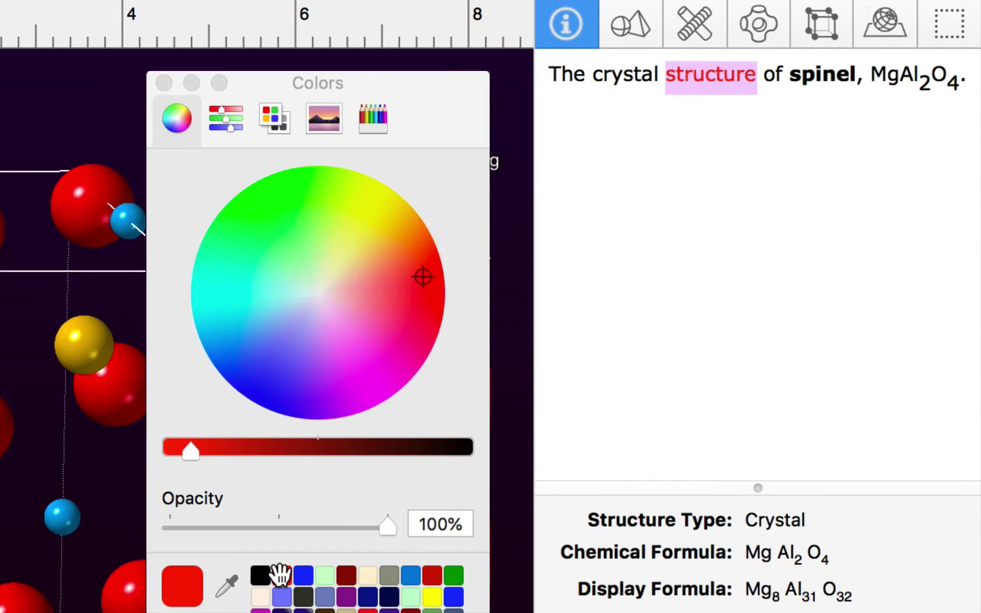
{"action": "left_click", "coordinate": [164, 83]}
{"action": "left_click", "coordinate": [814, 154]}
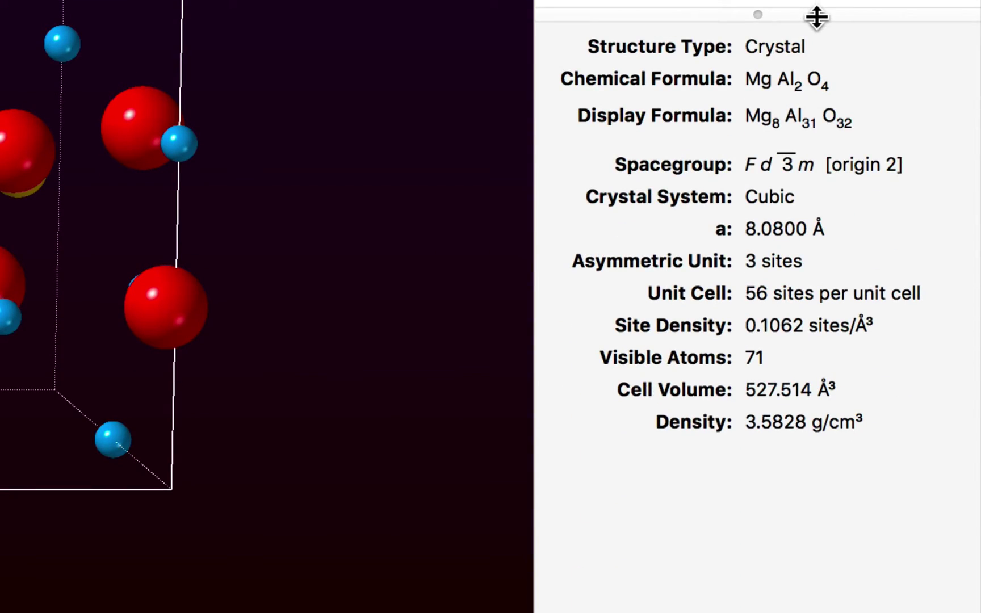
- Resize the note area so the full summary of the crystal's properties, down to Density, is visible
{"action": "mouse_move", "coordinate": [817, 267]}
{"action": "left_mouse_down"}
{"action": "mouse_move", "coordinate": [816, 256]}
{"action": "mouse_move", "coordinate": [822, 263]}
{"action": "left_mouse_up"}
{"action": "left_click_drag", "start_coordinate": [823, 10], "coordinate": [819, 100]}
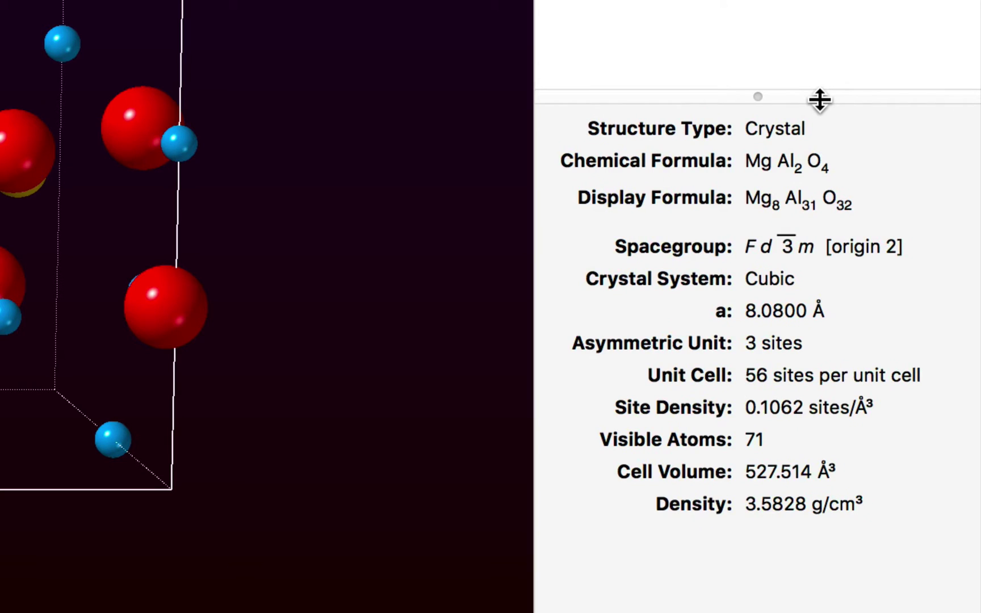
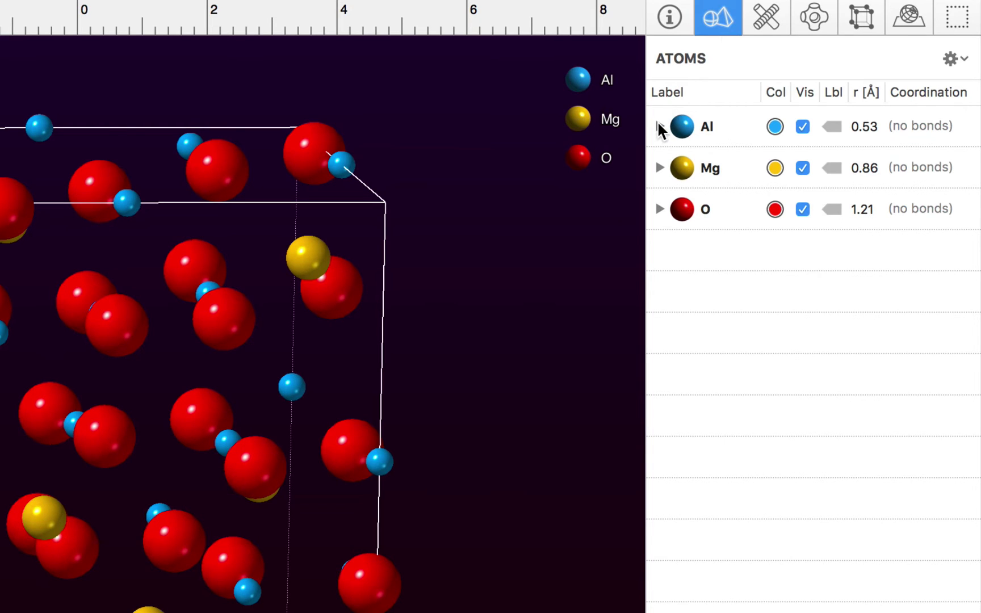
- Expand the Al, Mg and O atom groups to list their individual sites
{"action": "left_click", "coordinate": [659, 126]}
{"action": "left_click", "coordinate": [659, 209]}
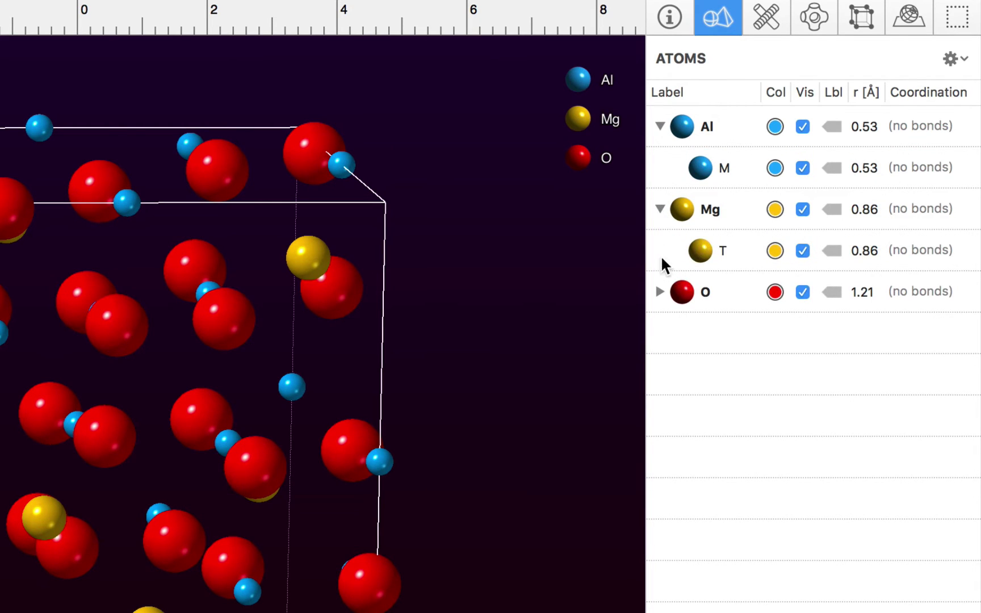
{"action": "left_click", "coordinate": [660, 291]}
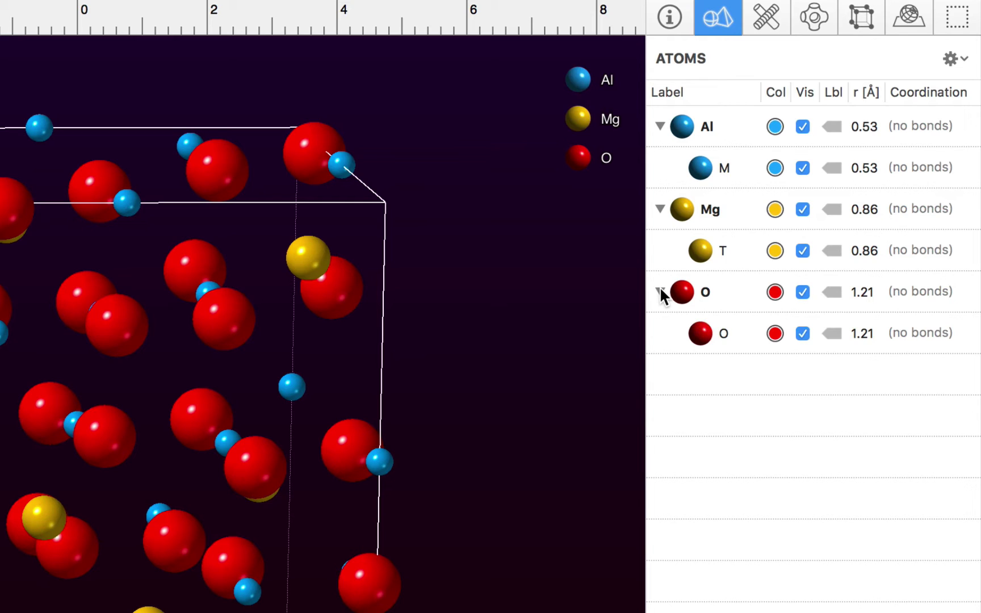
- Try the half-shaded and quartered 3D atom styles on Al, and restore the plain 3D sphere
{"action": "left_click", "coordinate": [680, 127]}
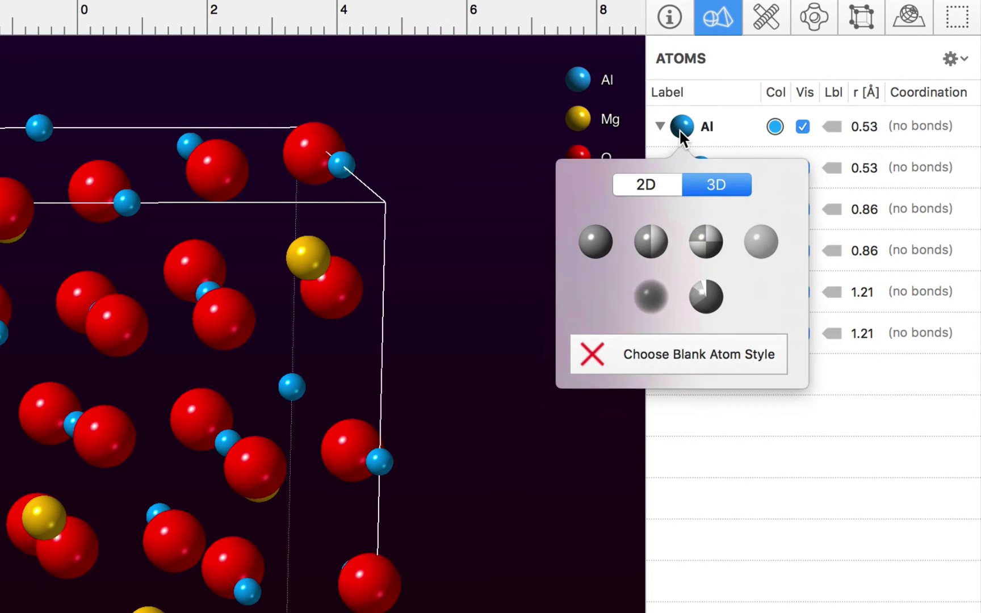
{"action": "left_click", "coordinate": [650, 241]}
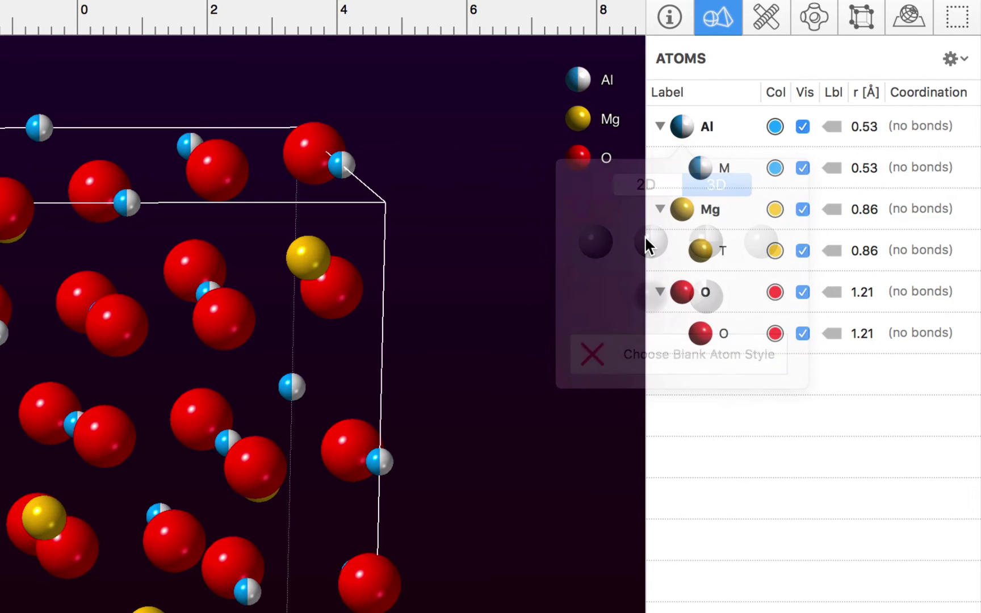
{"action": "left_click", "coordinate": [683, 125]}
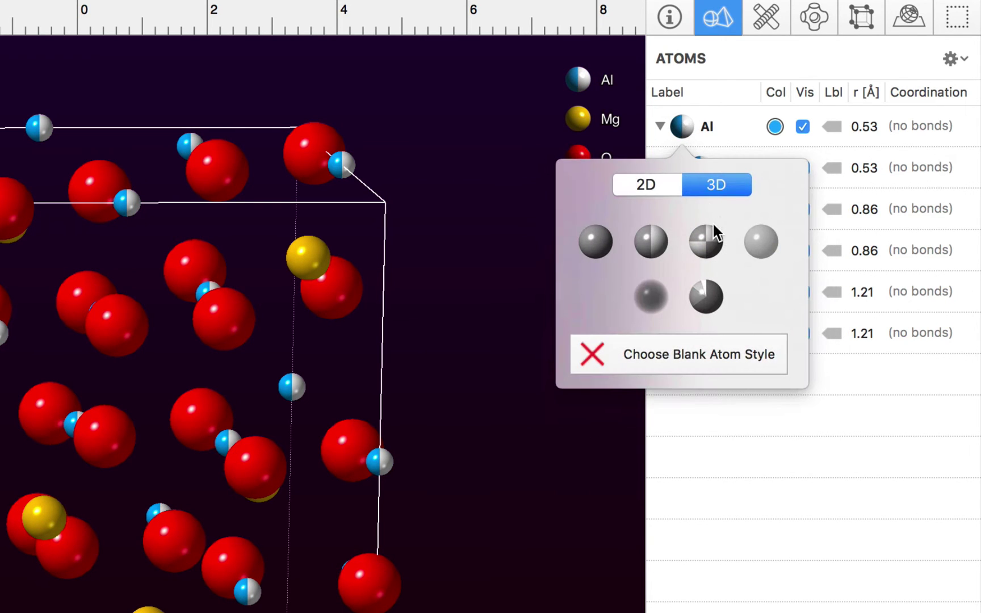
{"action": "left_click", "coordinate": [706, 237]}
{"action": "left_click", "coordinate": [685, 126]}
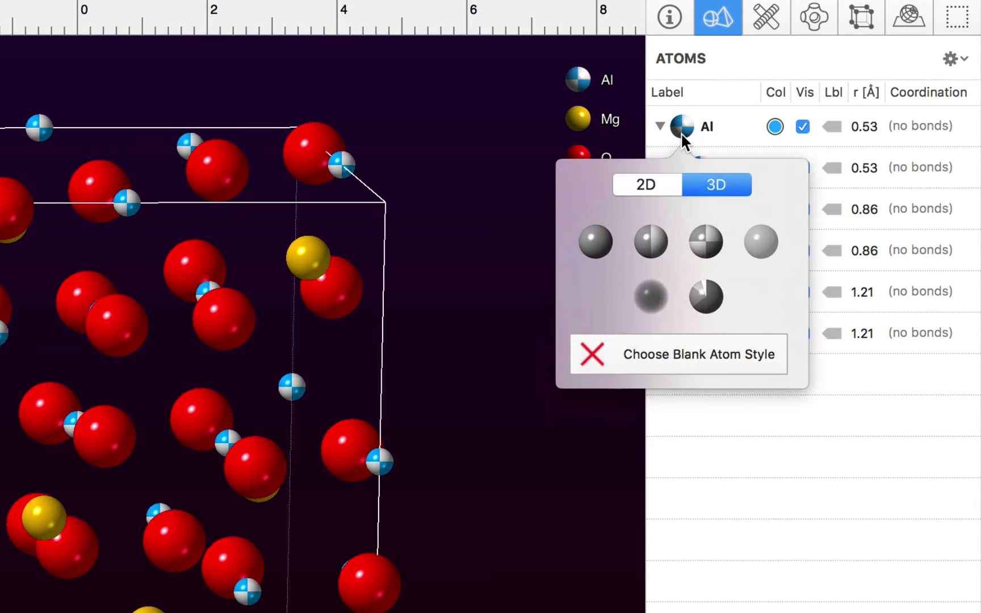
{"action": "left_click", "coordinate": [590, 239]}
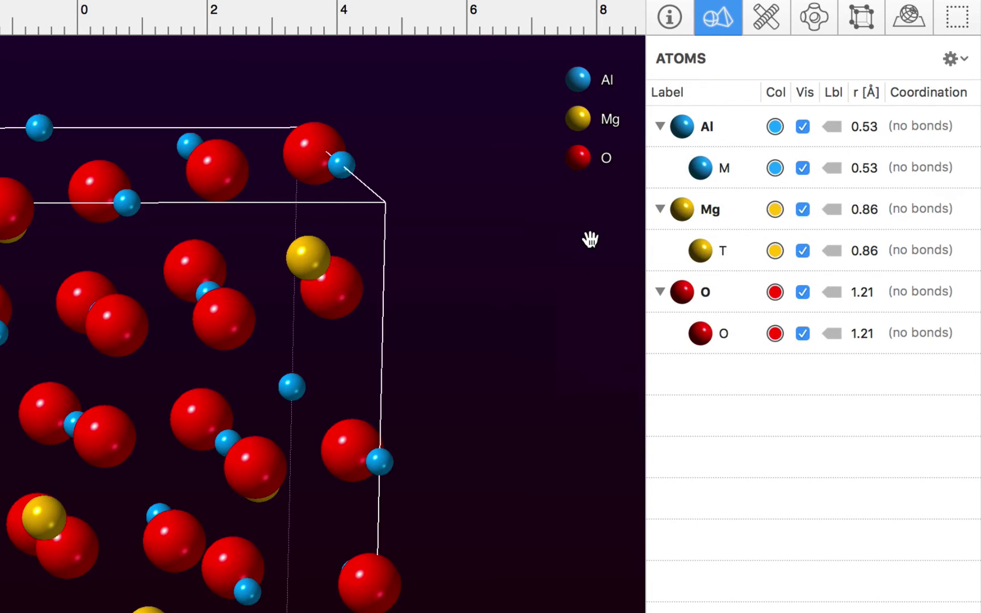
- Try bright green for the Al atoms and settle on cyan as their colour
{"action": "left_click", "coordinate": [776, 127]}
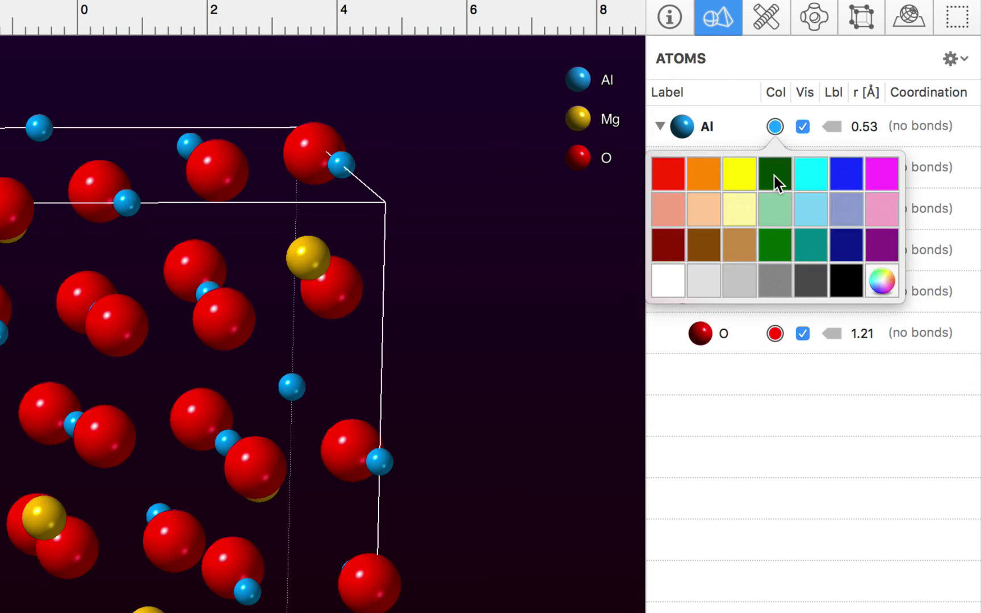
{"action": "left_click", "coordinate": [775, 181]}
{"action": "left_click", "coordinate": [776, 127]}
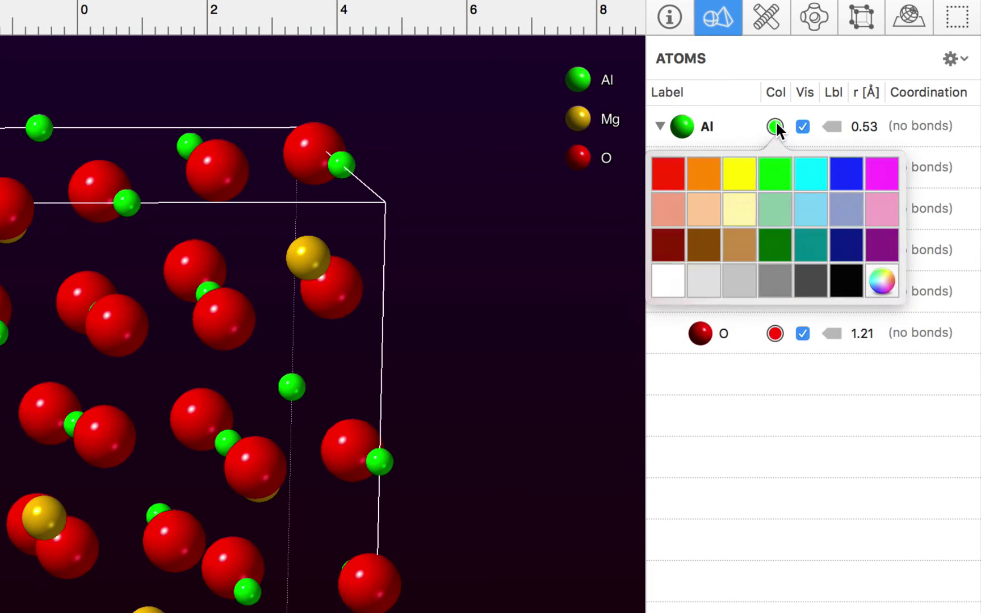
{"action": "left_click", "coordinate": [815, 172]}
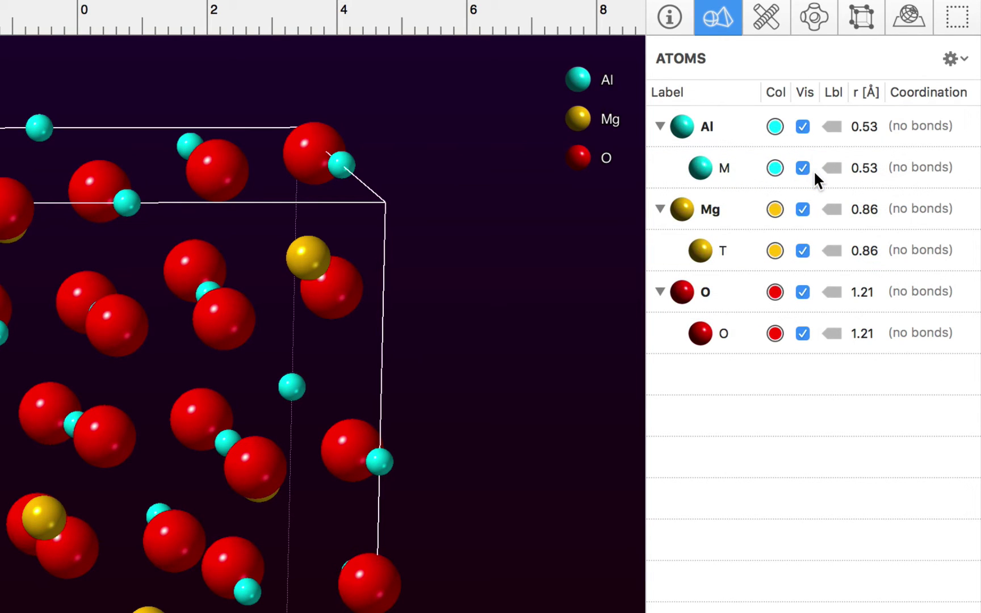
- Hide and show the Al atoms and the O atoms in turn, leaving both visible
{"action": "left_click", "coordinate": [804, 125]}
{"action": "left_click", "coordinate": [804, 125]}
{"action": "left_click", "coordinate": [805, 125]}
{"action": "left_click", "coordinate": [805, 125]}
{"action": "left_click", "coordinate": [802, 292]}
{"action": "left_click", "coordinate": [802, 292]}
{"action": "left_click", "coordinate": [802, 291]}
{"action": "left_click", "coordinate": [802, 292]}
- Switch the atom labels for O, Mg and Al on and off again in turn
{"action": "left_click", "coordinate": [833, 292]}
{"action": "left_click", "coordinate": [832, 292]}
{"action": "left_click", "coordinate": [831, 213]}
{"action": "left_click", "coordinate": [831, 213]}
{"action": "left_click", "coordinate": [832, 127]}
{"action": "left_click", "coordinate": [832, 126]}
- Try an Al atom radius of 2 Å and undo the change
{"action": "left_click", "coordinate": [870, 130]}
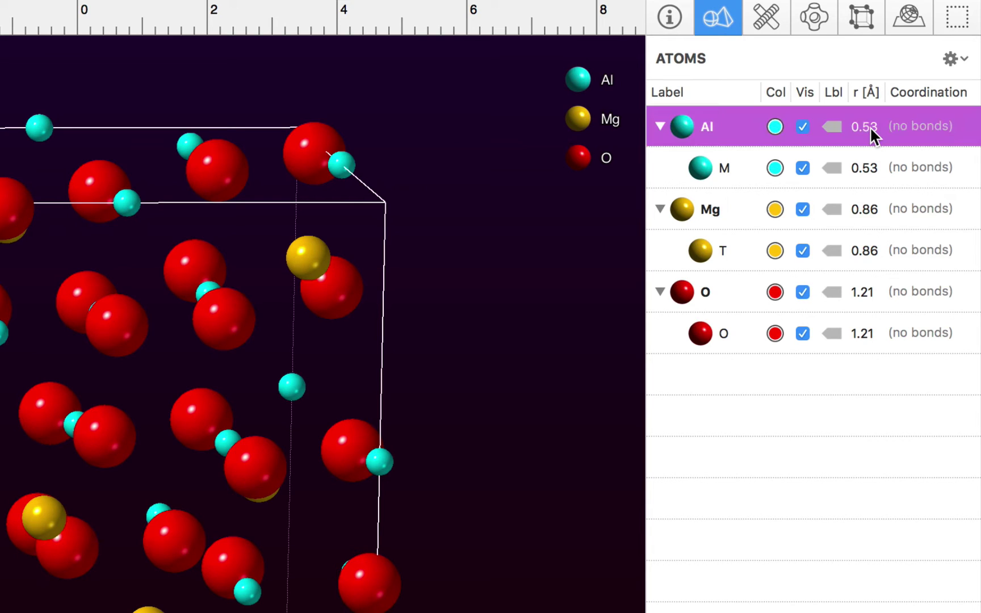
{"action": "type", "text": "2"}
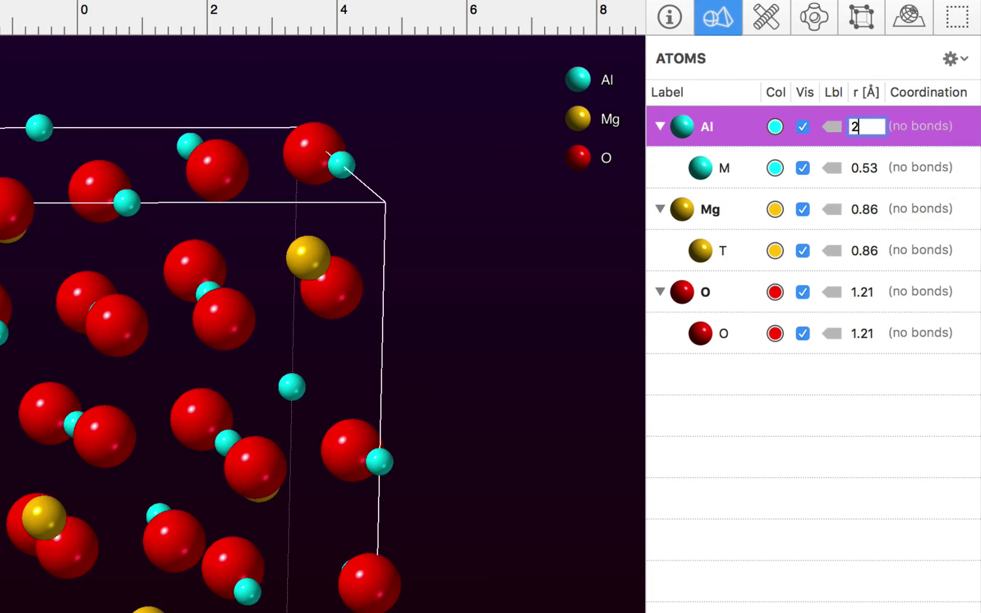
{"action": "key", "text": "Return"}
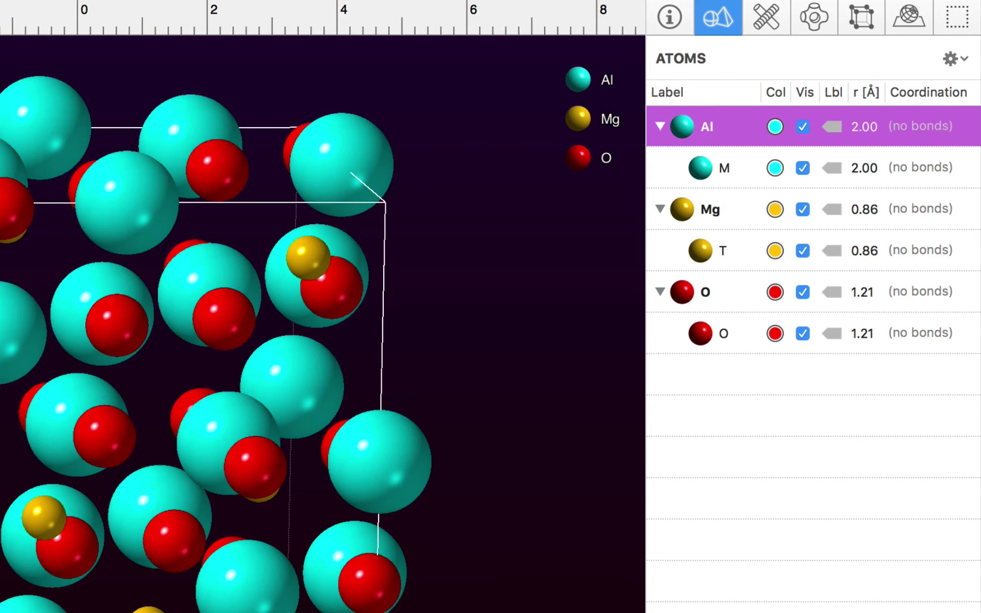
{"action": "key", "text": "super+z"}
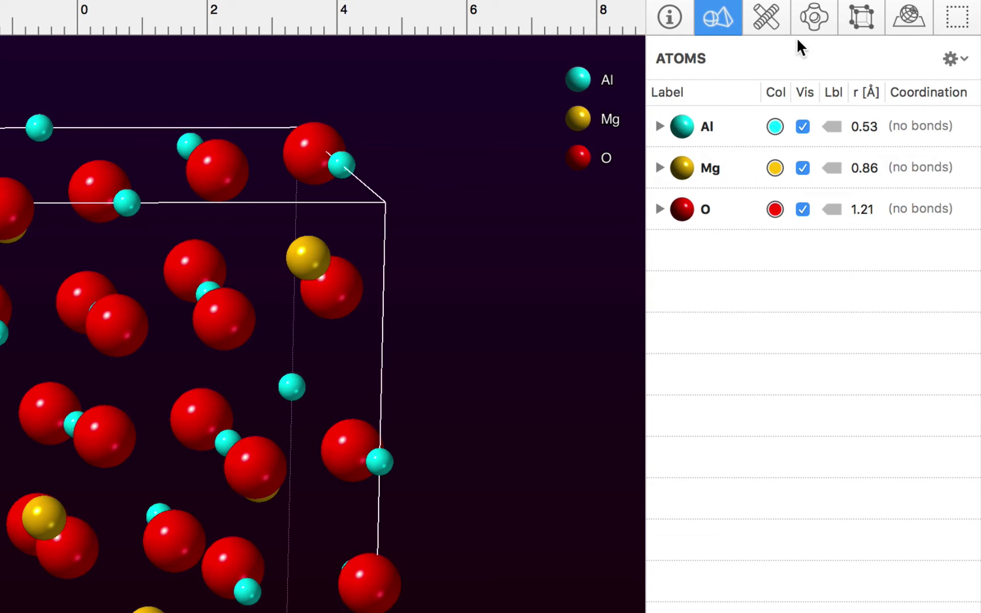
- Add a bond specification between Al and O
{"action": "left_click", "coordinate": [779, 28]}
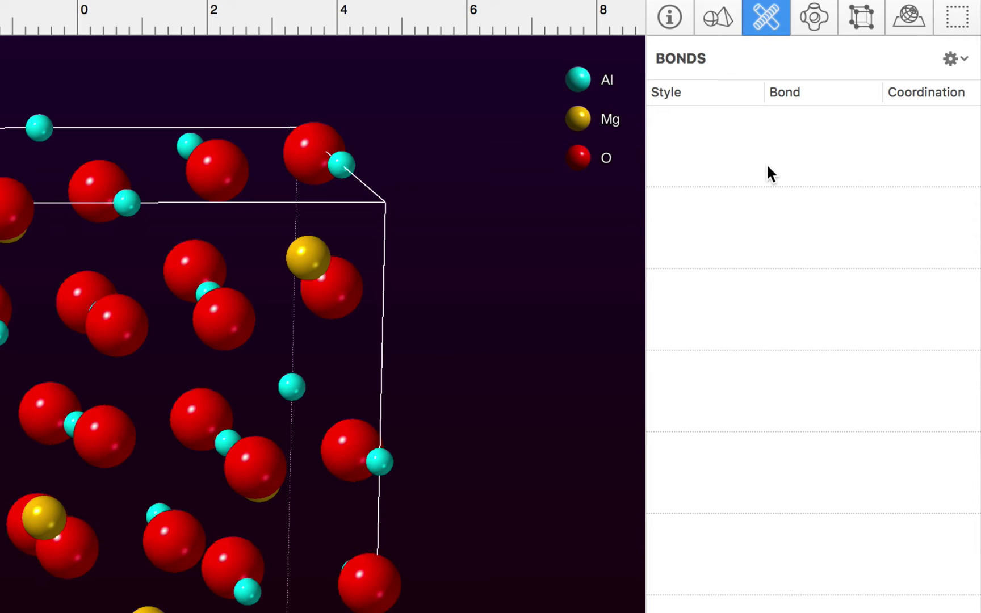
{"action": "double_click", "coordinate": [767, 165]}
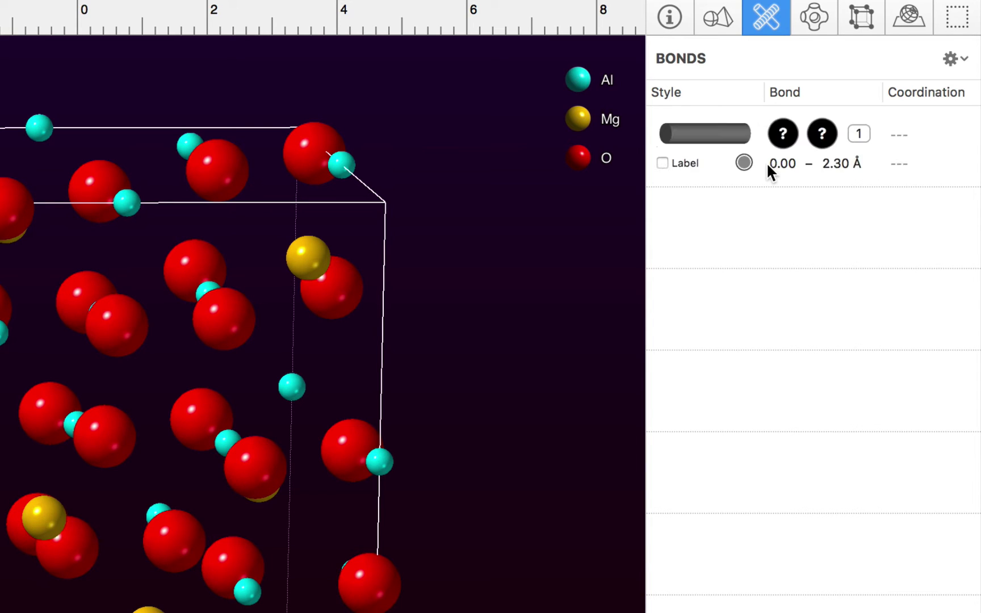
{"action": "left_click", "coordinate": [717, 134]}
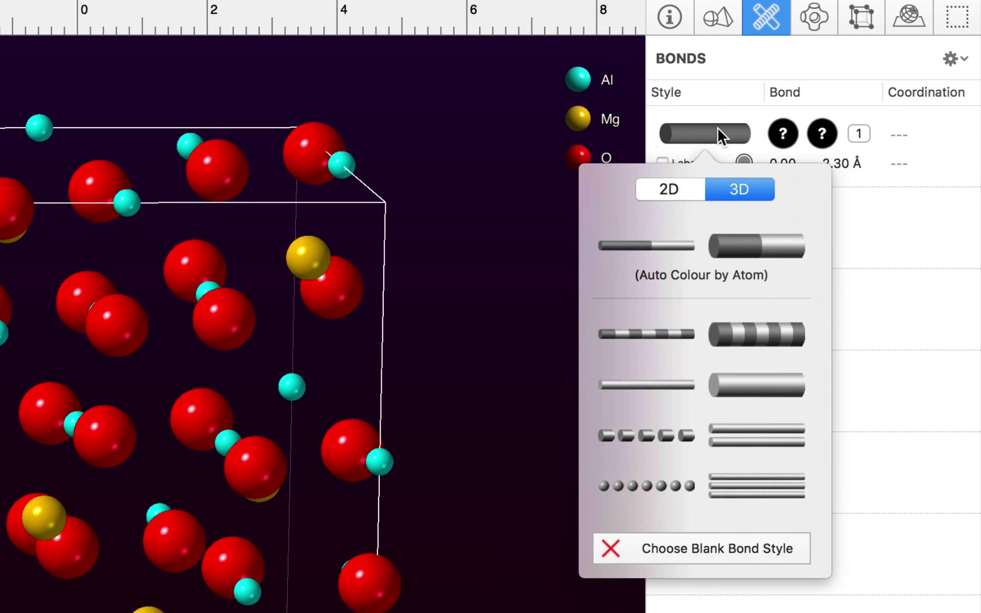
{"action": "left_click", "coordinate": [719, 135]}
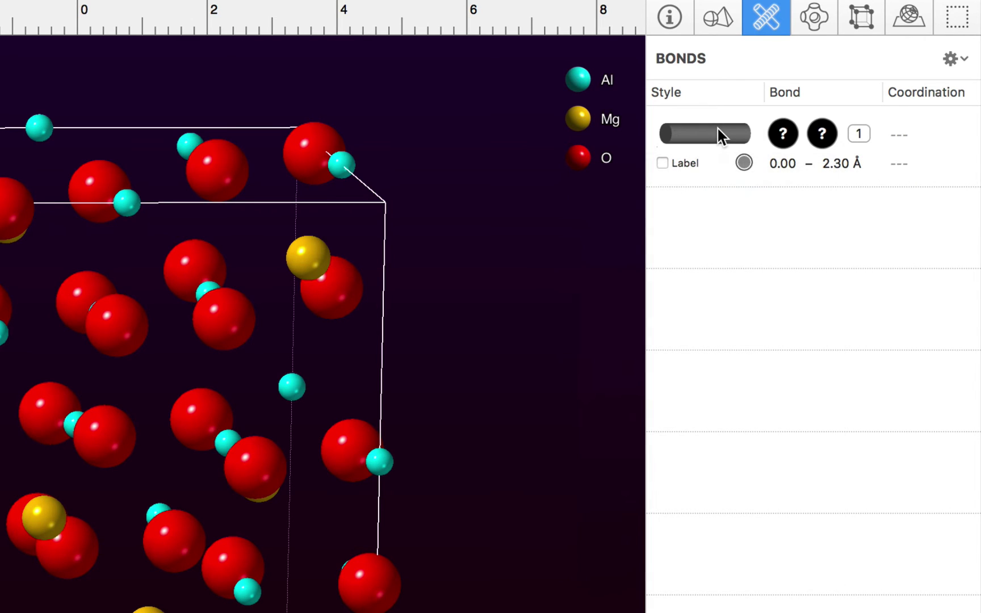
{"action": "left_click", "coordinate": [782, 136]}
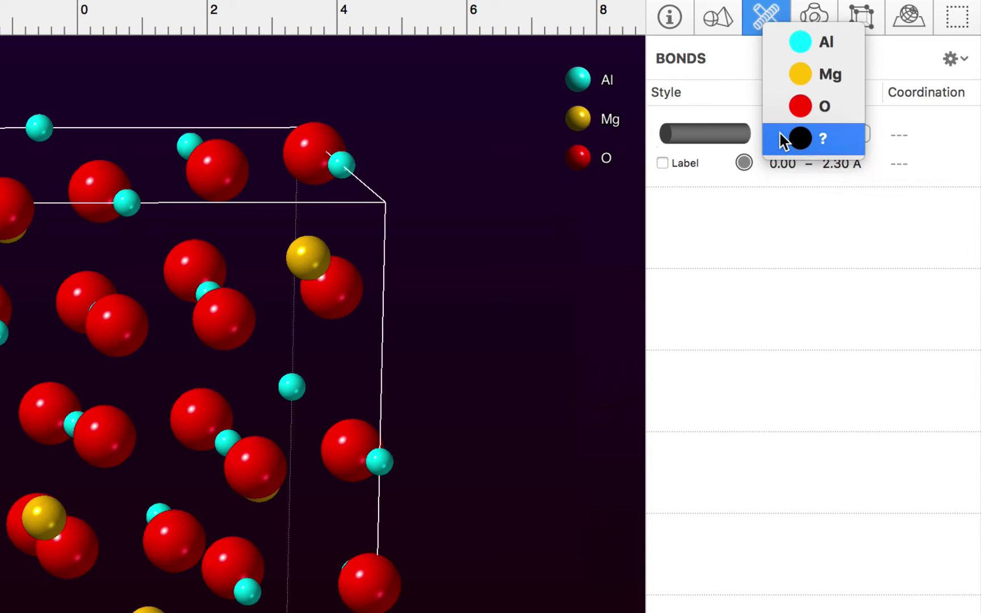
{"action": "left_click", "coordinate": [795, 33]}
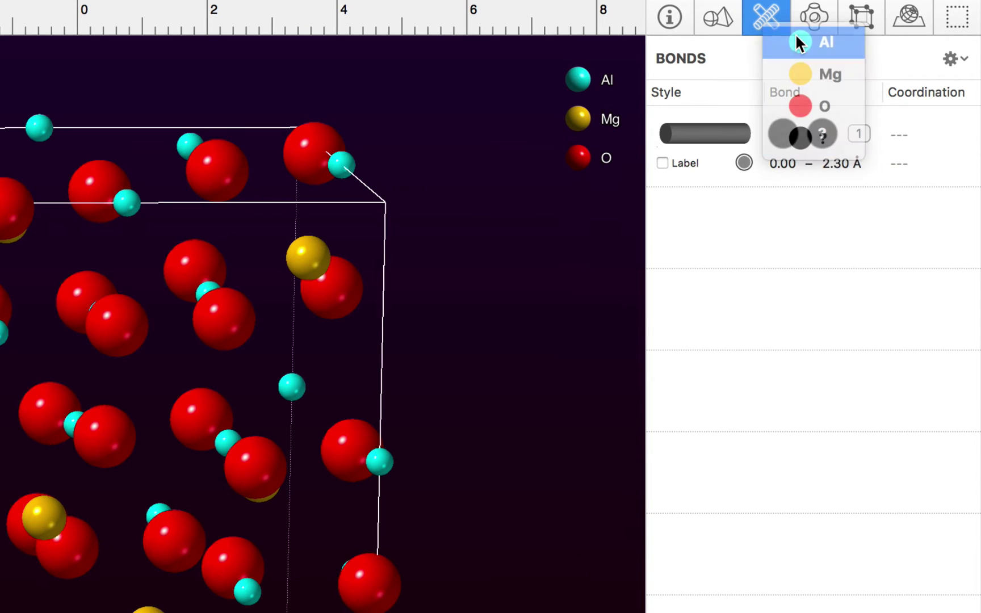
{"action": "left_click", "coordinate": [822, 136]}
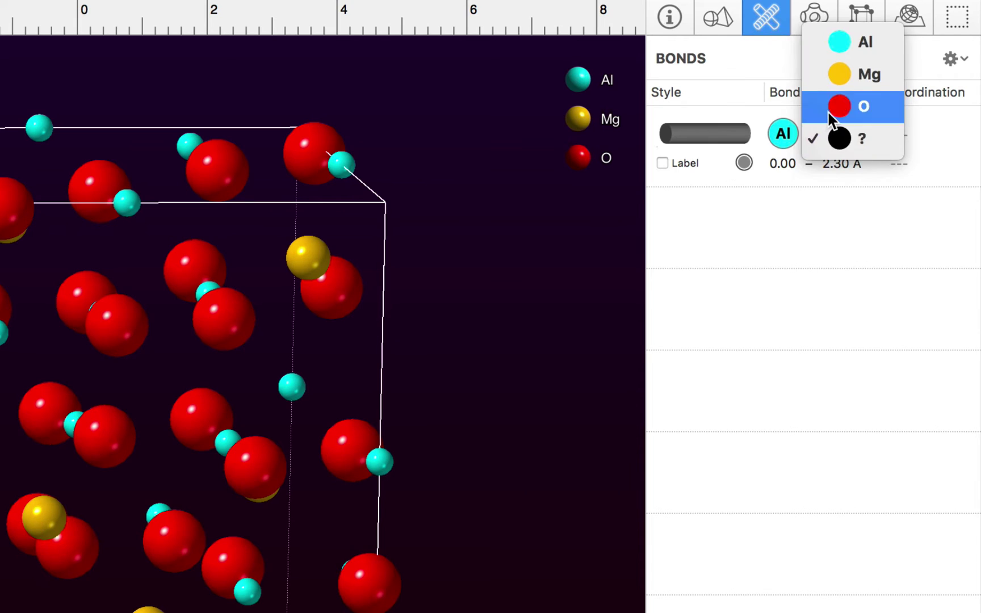
{"action": "left_click", "coordinate": [830, 111]}
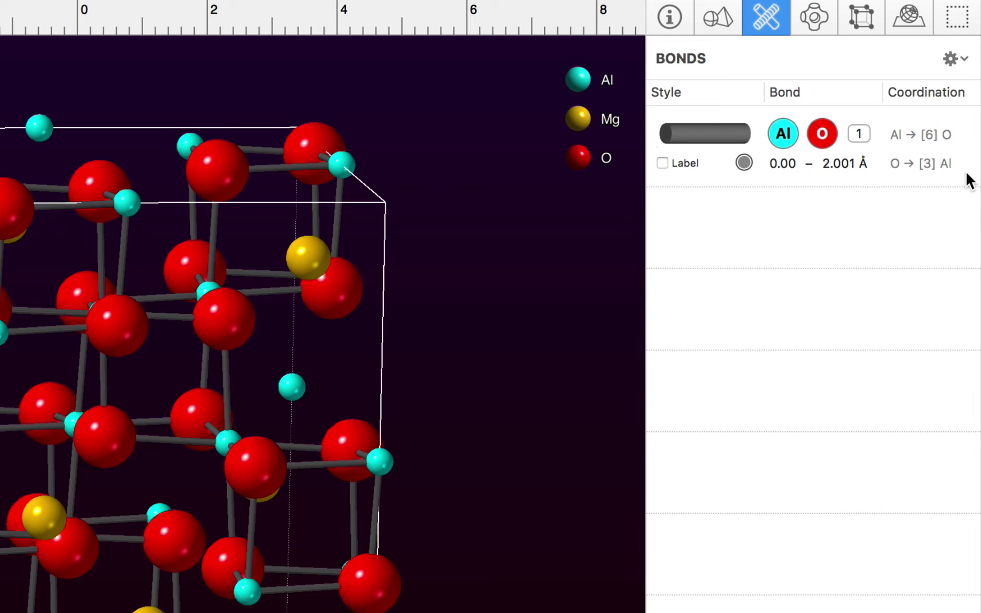
- Auto-generate the bonds and polyhedra for the structure from the standardized set of bond distances
{"action": "left_click", "coordinate": [955, 60]}
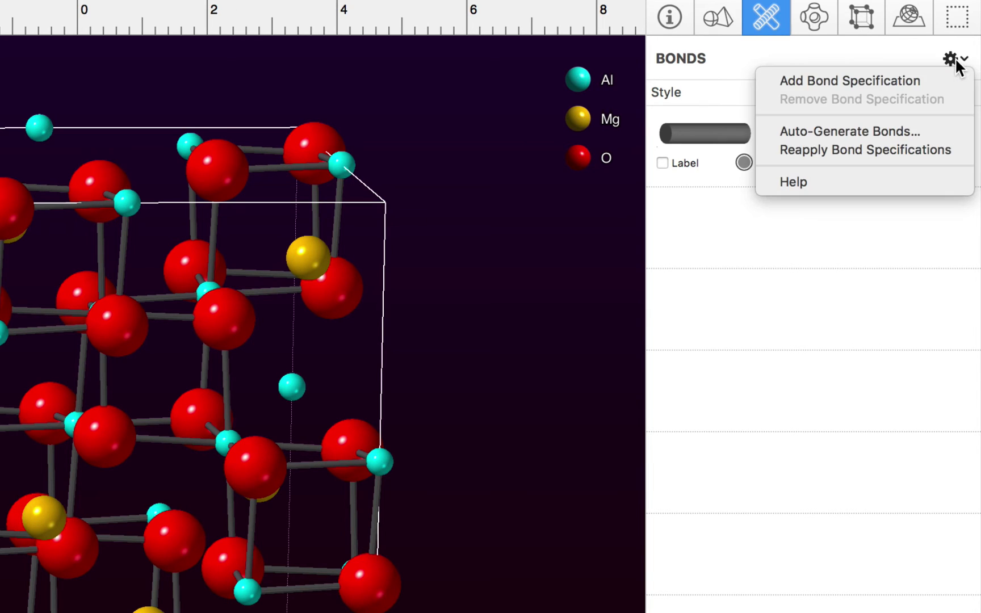
{"action": "left_click", "coordinate": [934, 131]}
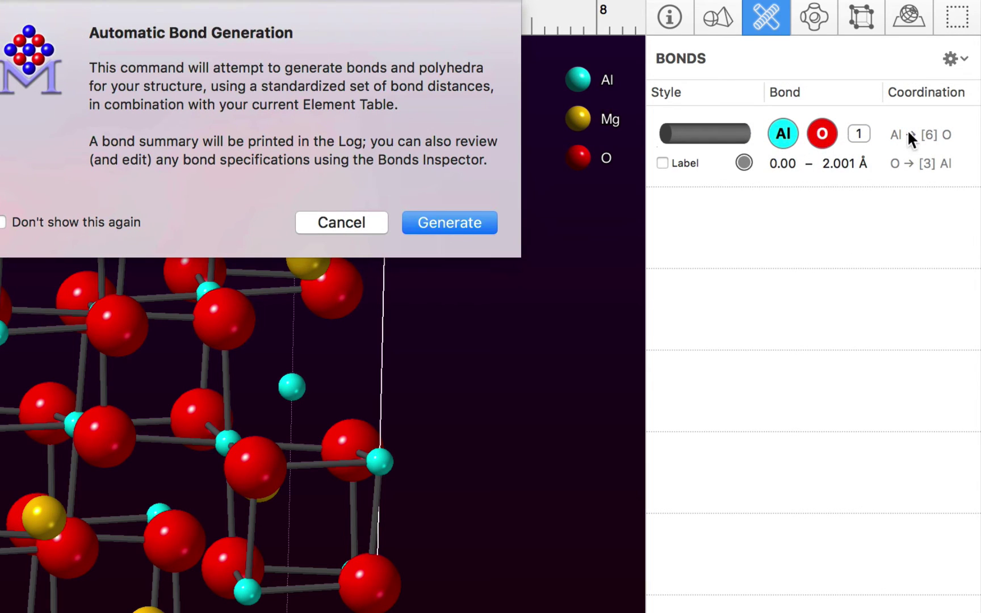
{"action": "left_click", "coordinate": [492, 221]}
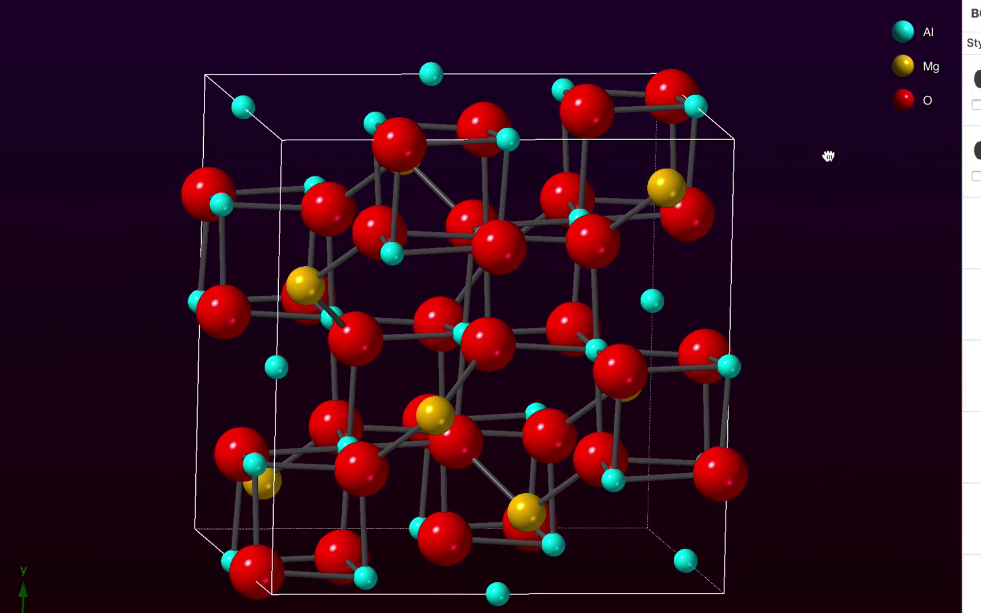
- Expand the axial range limits in three increments to -0.3 to 1.3 along x, y and z
{"action": "mouse_move", "coordinate": [828, 156]}
{"action": "left_mouse_down"}
{"action": "mouse_move", "coordinate": [873, 152]}
{"action": "mouse_move", "coordinate": [829, 149]}
{"action": "mouse_move", "coordinate": [820, 134]}
{"action": "mouse_move", "coordinate": [727, 153]}
{"action": "mouse_move", "coordinate": [820, 140]}
{"action": "mouse_move", "coordinate": [840, 147]}
{"action": "left_mouse_up"}
{"action": "mouse_move", "coordinate": [837, 146]}
{"action": "left_mouse_down"}
{"action": "mouse_move", "coordinate": [824, 137]}
{"action": "mouse_move", "coordinate": [834, 145]}
{"action": "left_mouse_up"}
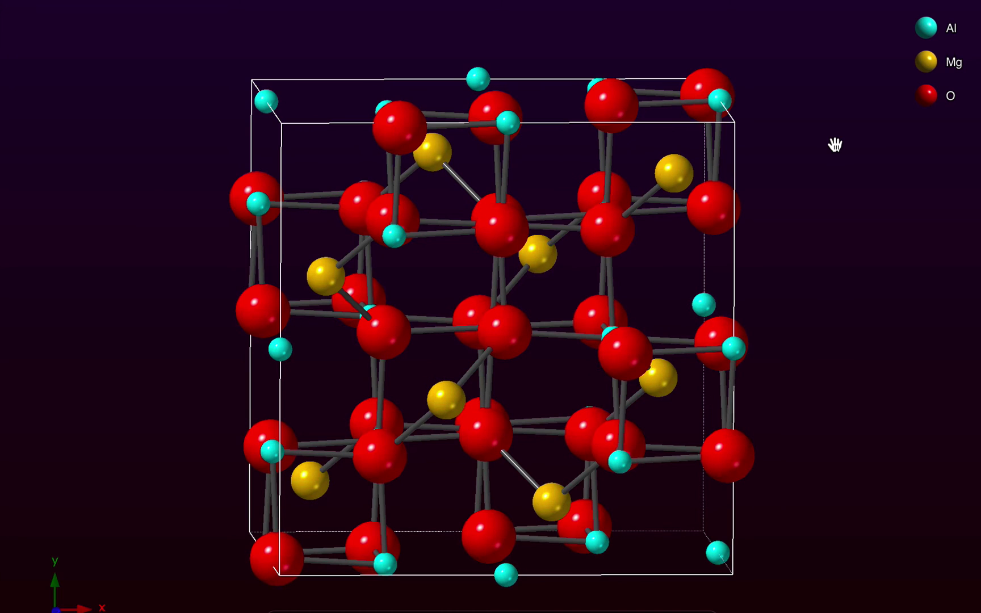
{"action": "mouse_move", "coordinate": [516, 2]}
{"action": "left_click", "coordinate": [519, 32]}
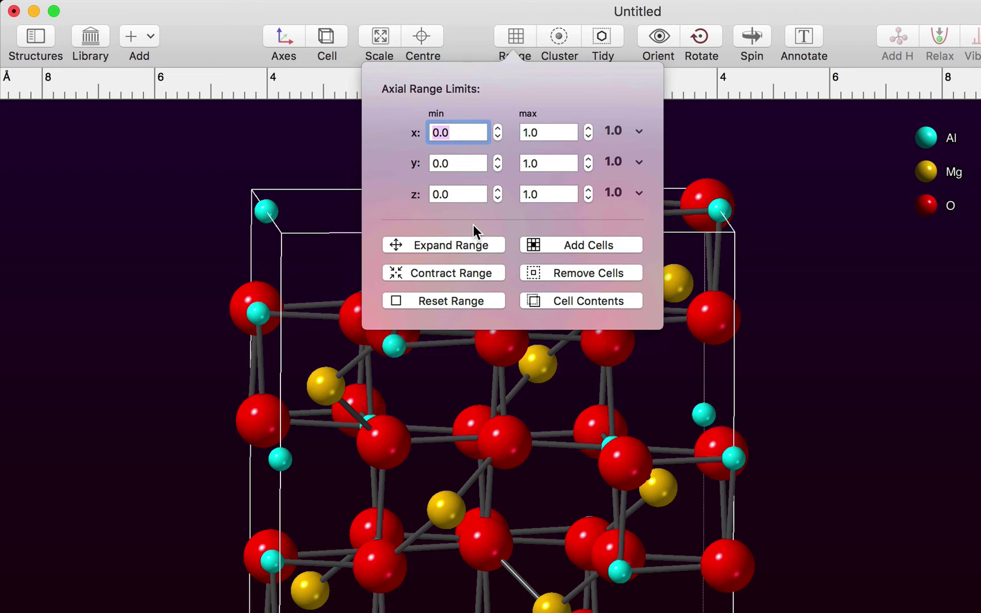
{"action": "left_click", "coordinate": [472, 245]}
{"action": "left_click", "coordinate": [473, 245]}
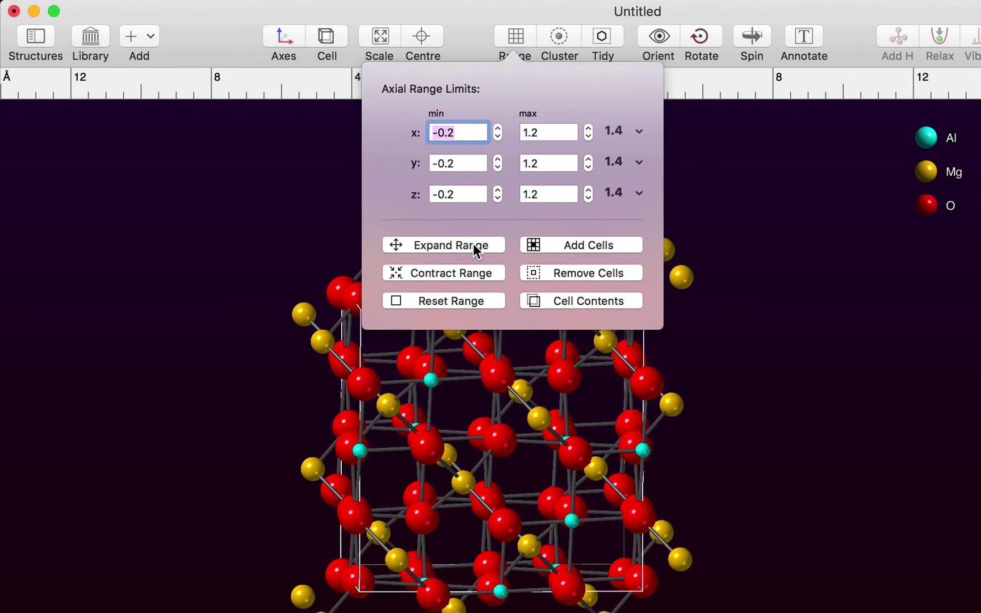
{"action": "left_click", "coordinate": [472, 245]}
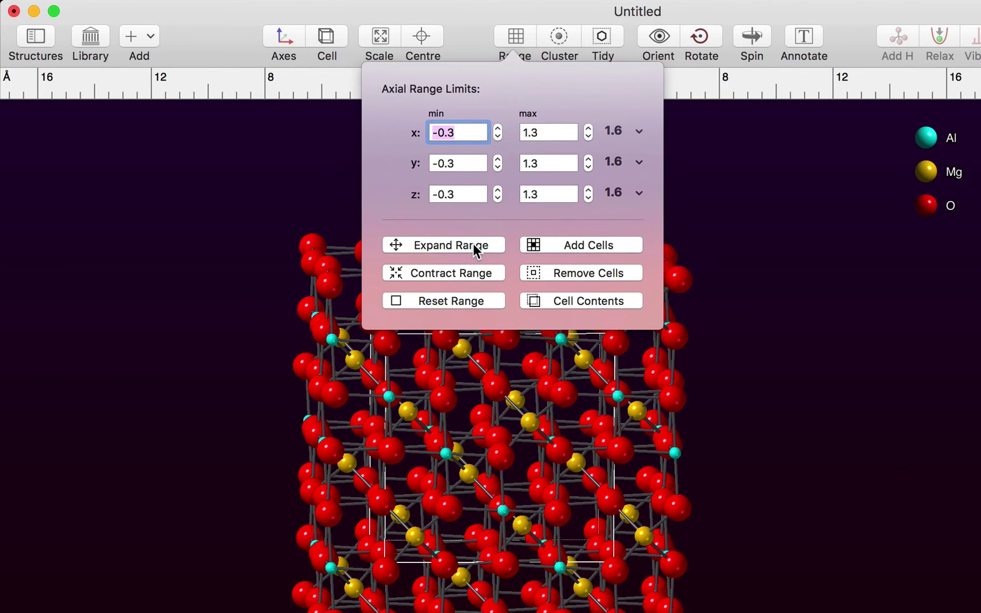
{"action": "left_click", "coordinate": [692, 250]}
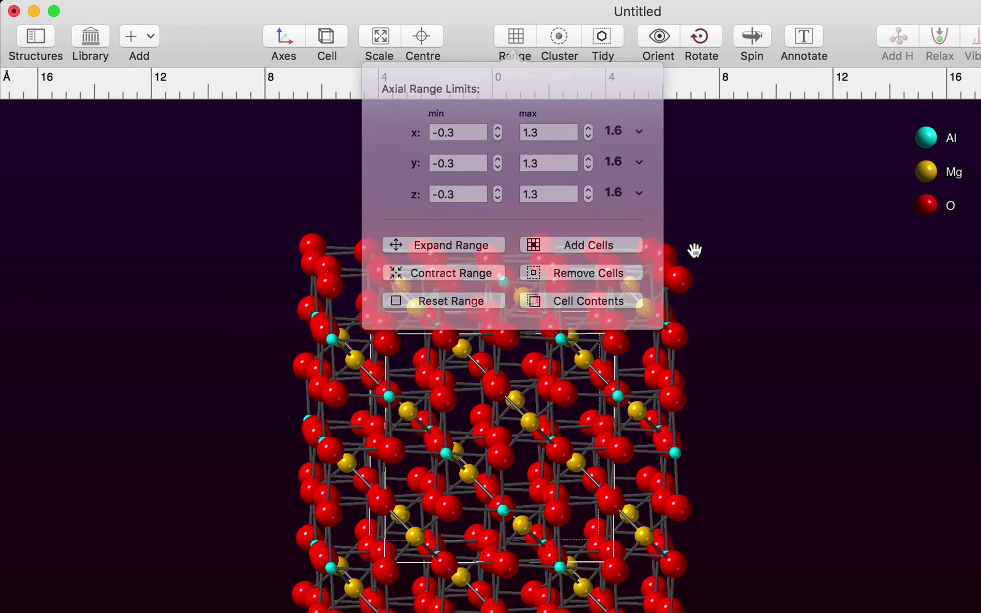